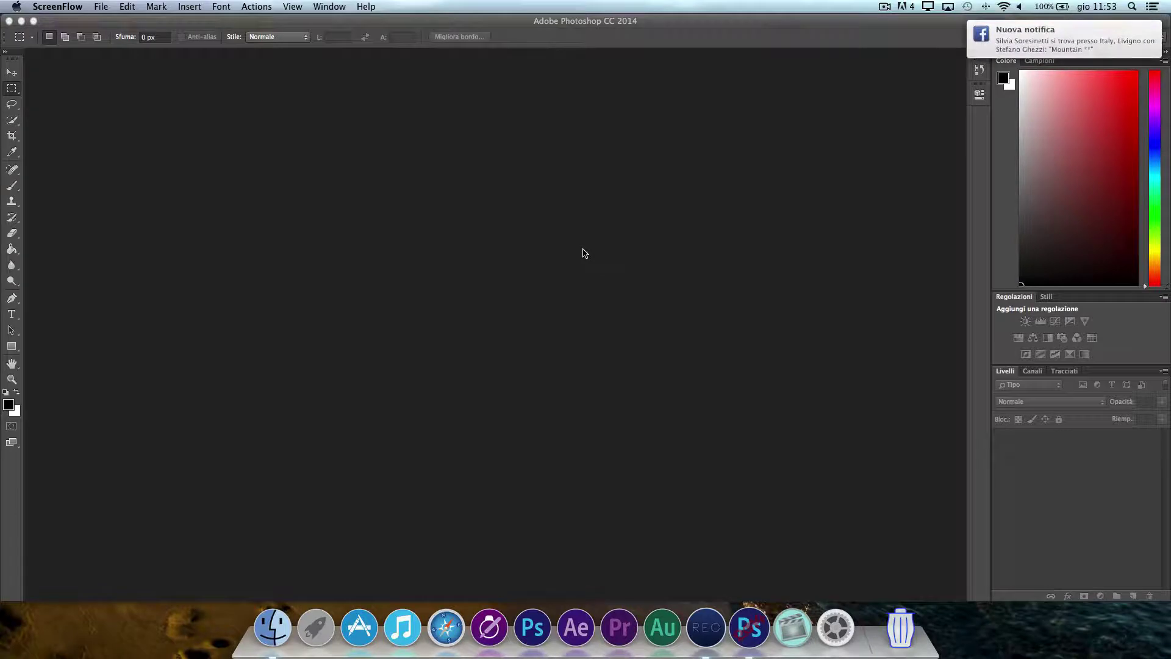
- Bring the Photoshop CC 2014 window to the front
{"action": "left_click", "coordinate": [771, 154]}
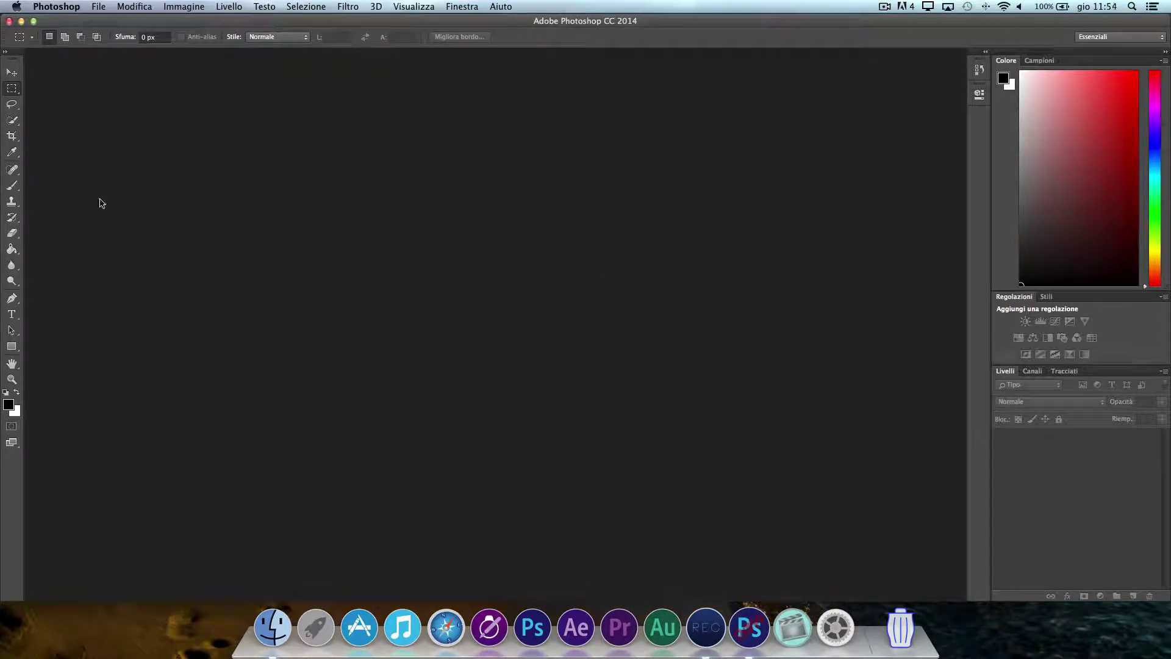
- Create a new 1920 × 1080 px document with a transparent background via File > Nuovo
{"action": "left_click", "coordinate": [99, 6]}
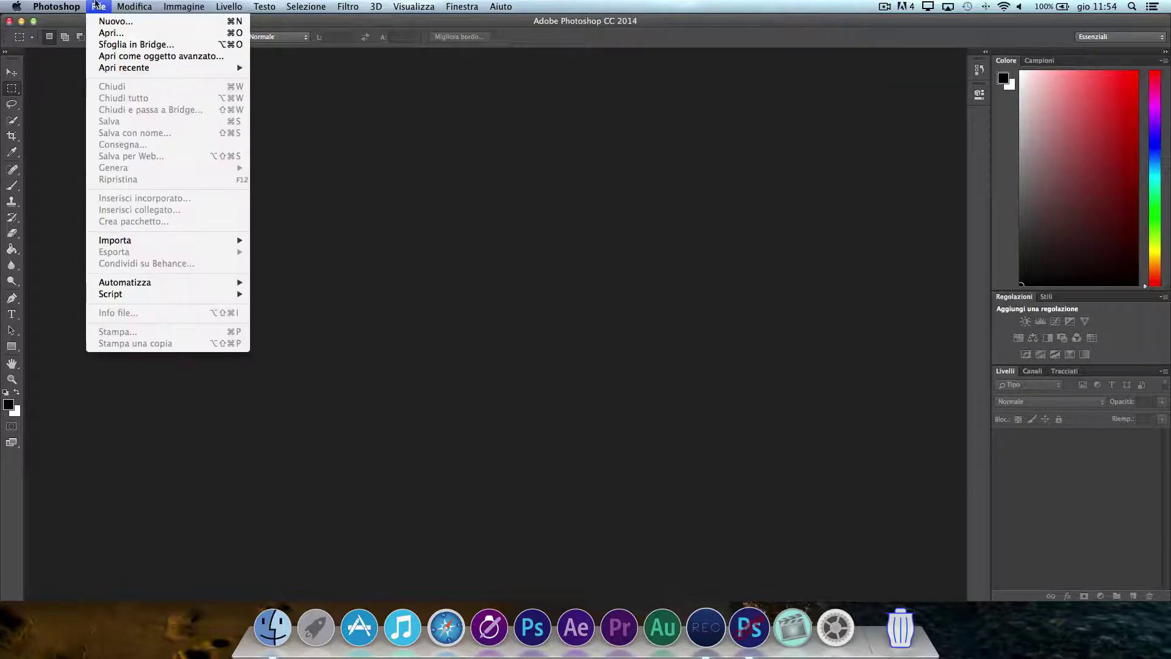
{"action": "left_click", "coordinate": [104, 24]}
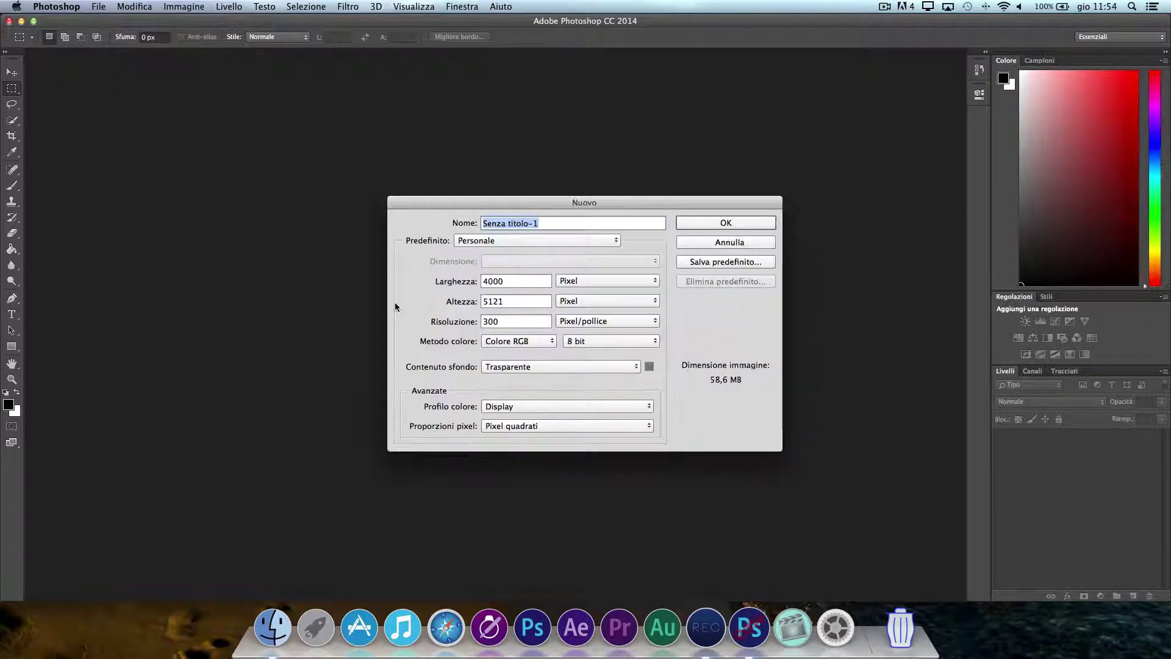
{"action": "left_click", "coordinate": [579, 367]}
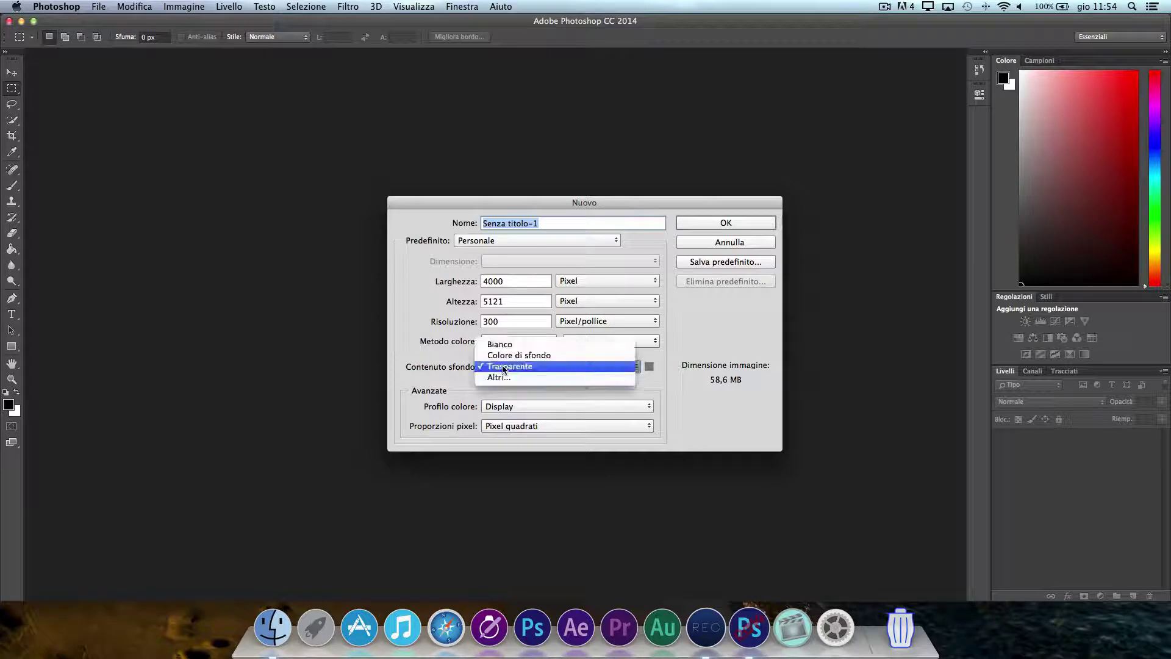
{"action": "double_click", "coordinate": [510, 281]}
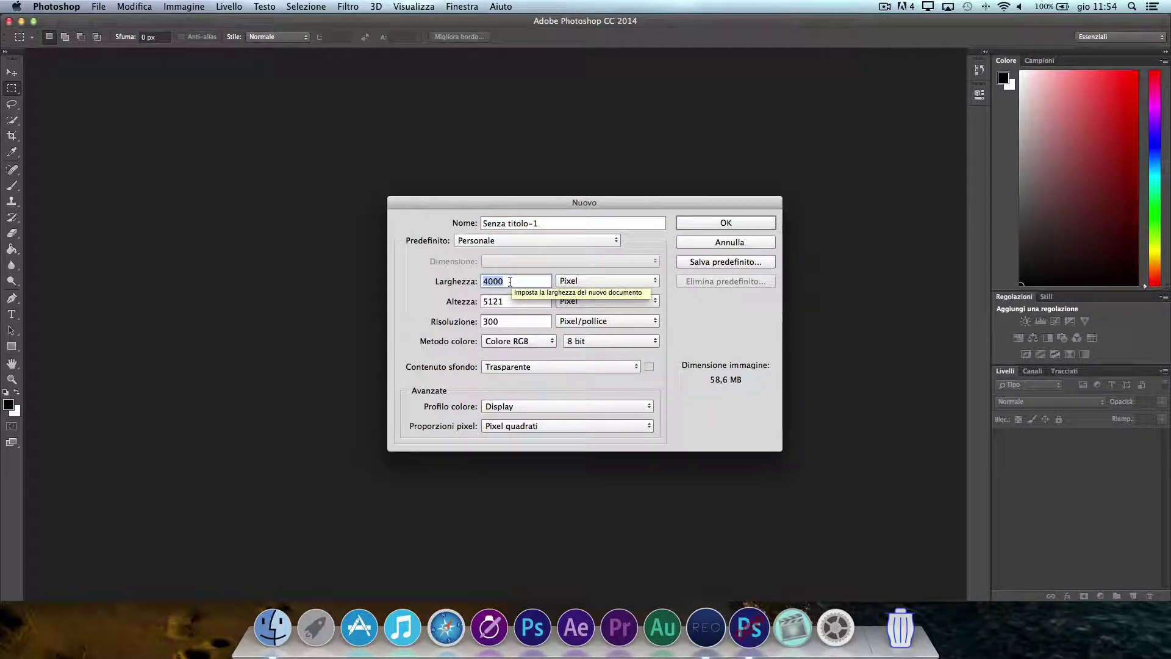
{"action": "type", "text": "1920"}
{"action": "key", "text": "Tab"}
{"action": "type", "text": "108"}
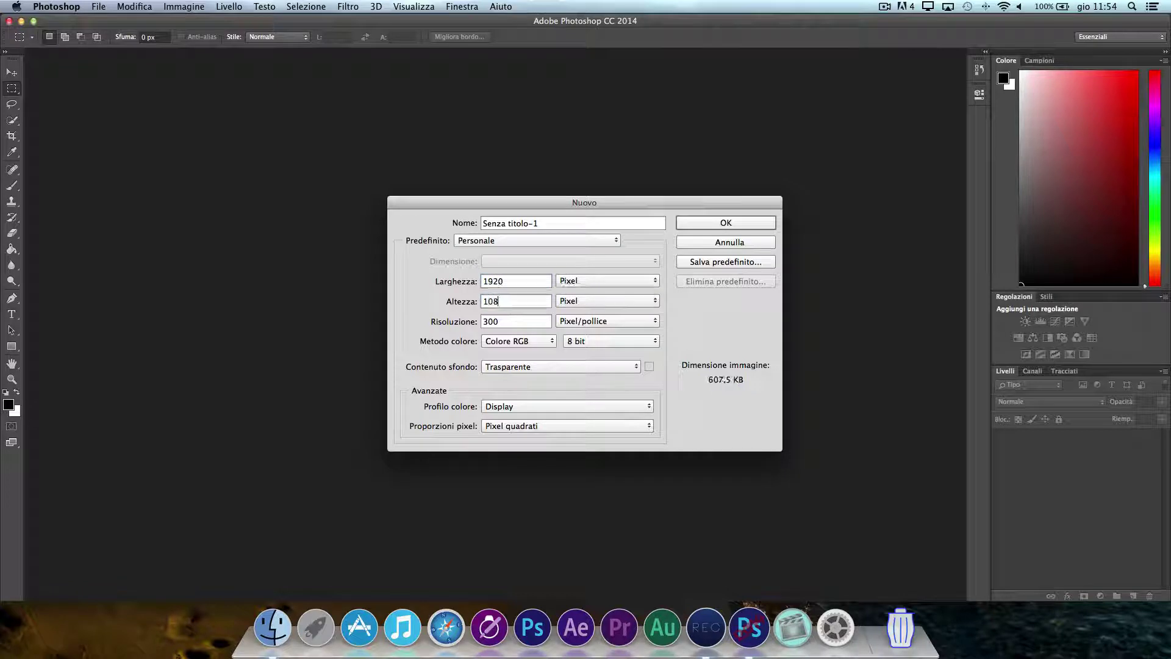
{"action": "type", "text": "0"}
{"action": "key", "text": "Return"}
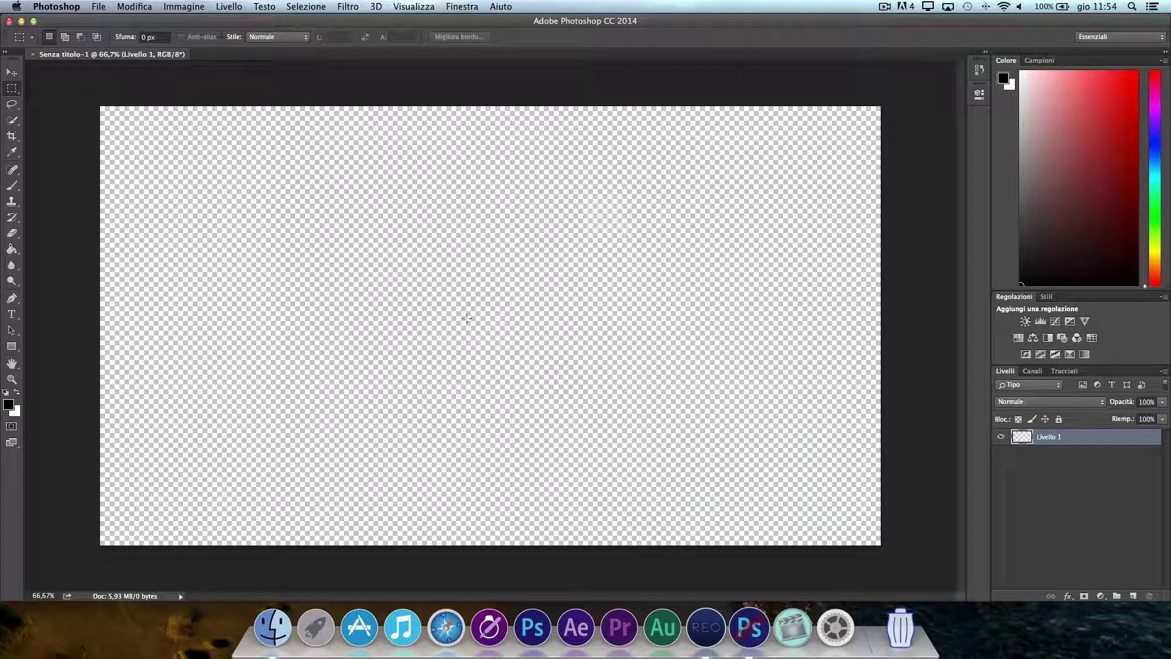
- Type 'prova' on the canvas at 90 pt and move it toward the centre
{"action": "key", "text": "t"}
{"action": "left_click", "coordinate": [141, 287]}
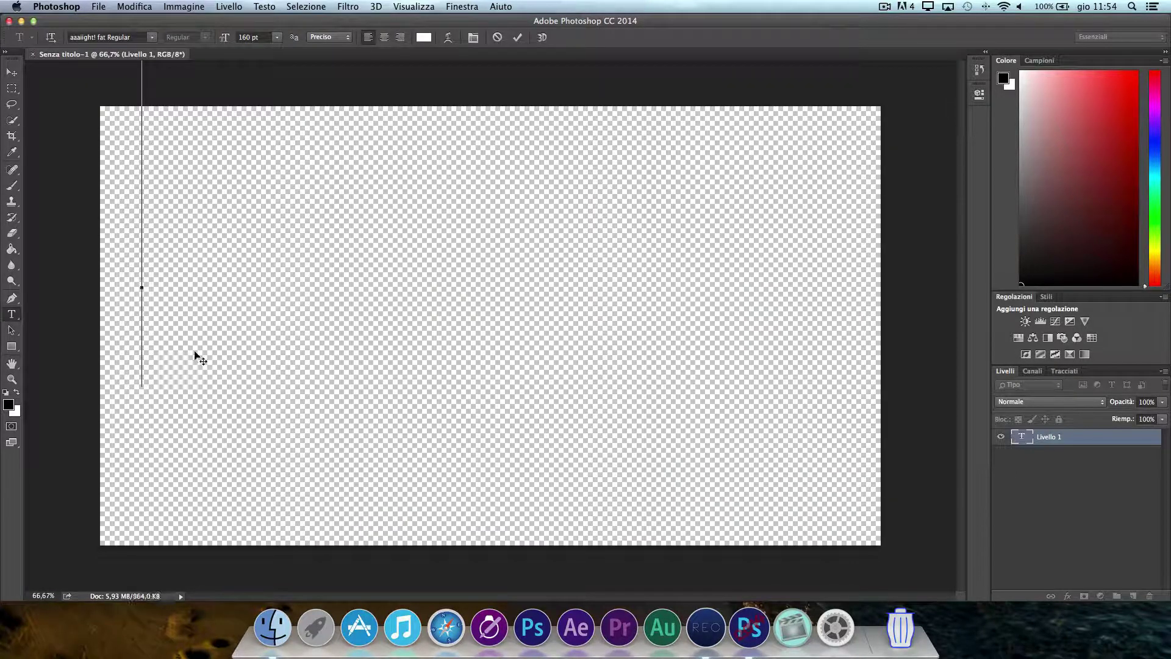
{"action": "left_click", "coordinate": [247, 38]}
{"action": "type", "text": "90"}
{"action": "key", "text": "Return"}
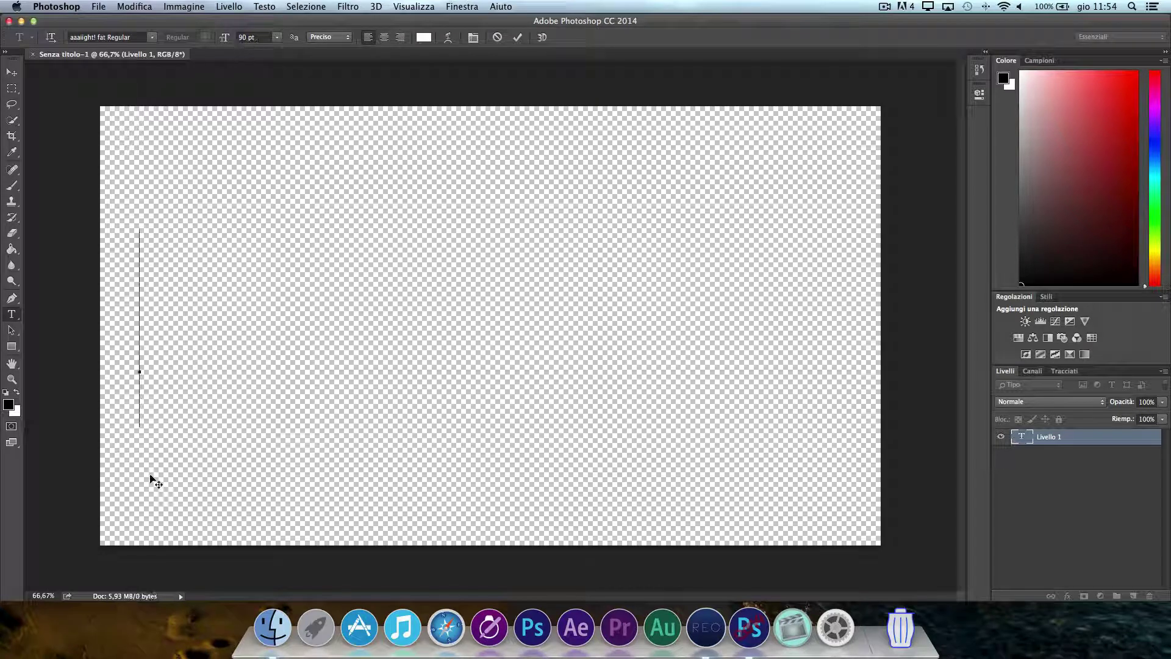
{"action": "type", "text": "pr"}
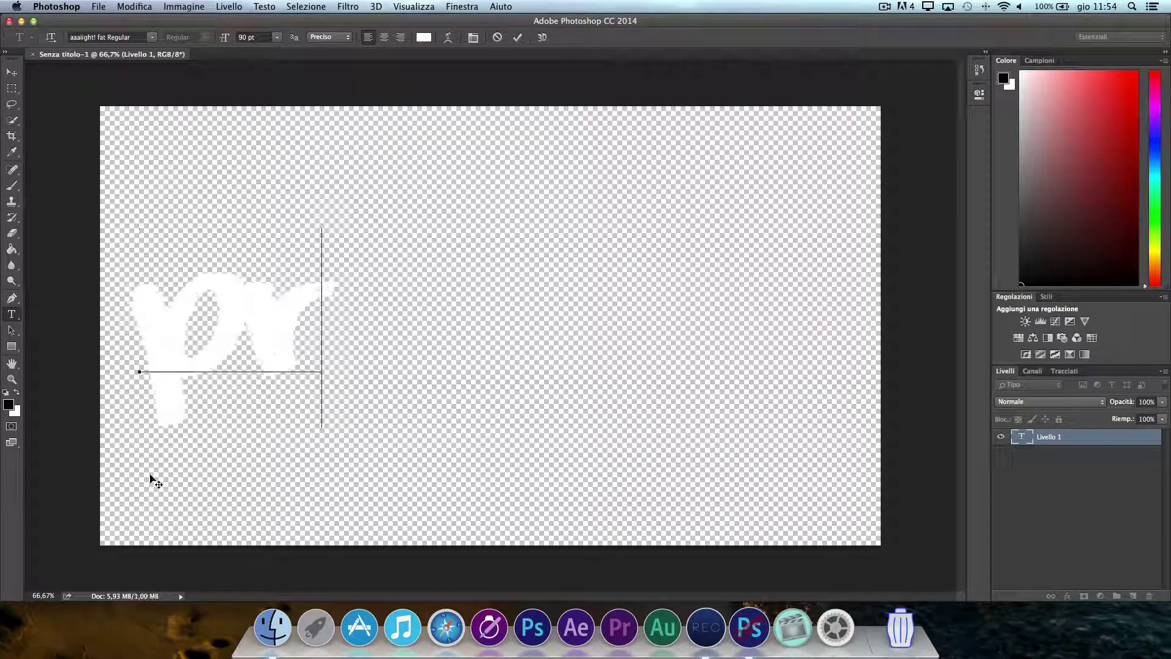
{"action": "type", "text": "ova"}
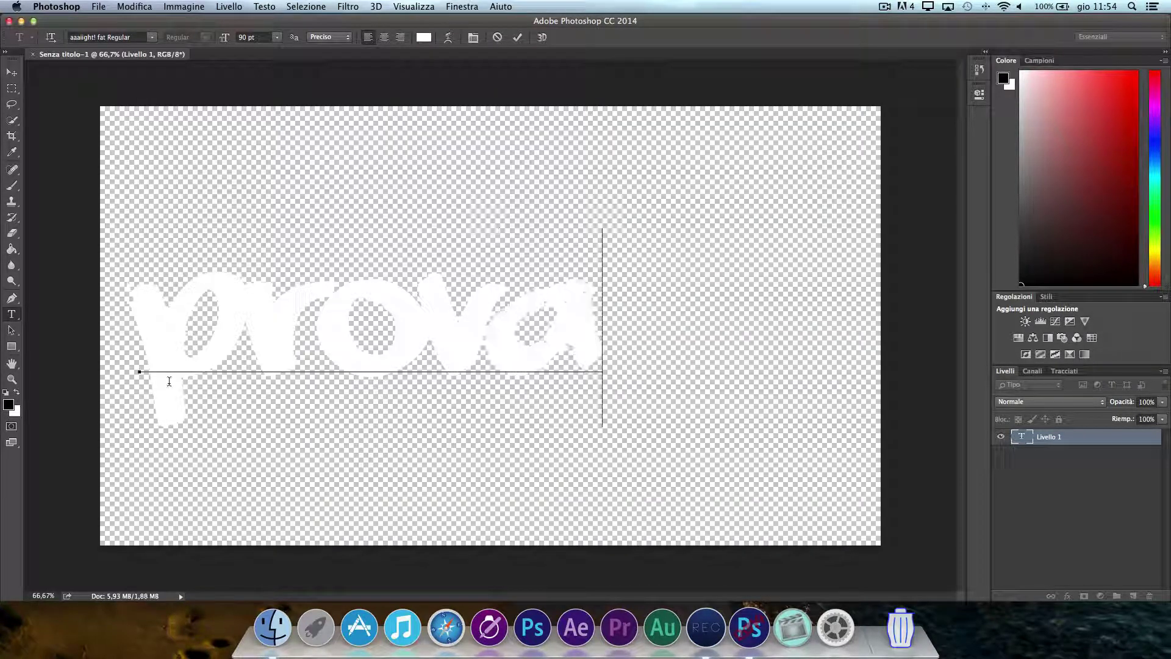
{"action": "left_click_drag", "start_coordinate": [418, 433], "coordinate": [486, 412]}
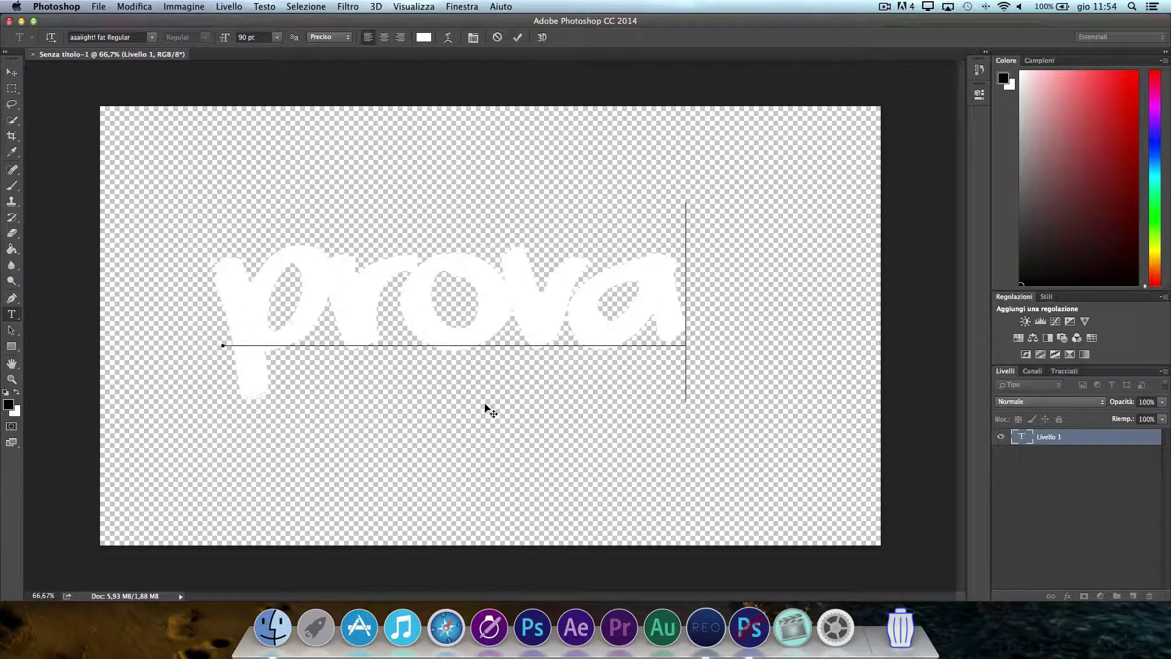
- Switch the text to 256 Bytes Regular, colour it blue, and commit it
{"action": "double_click", "coordinate": [369, 336]}
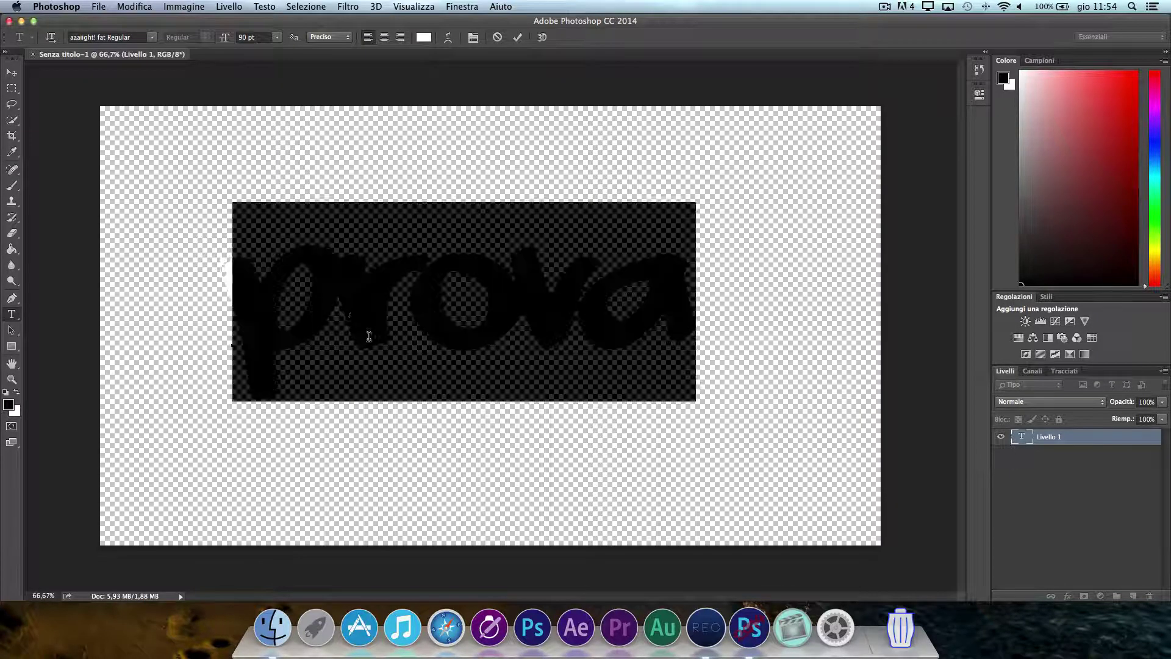
{"action": "left_click", "coordinate": [154, 38]}
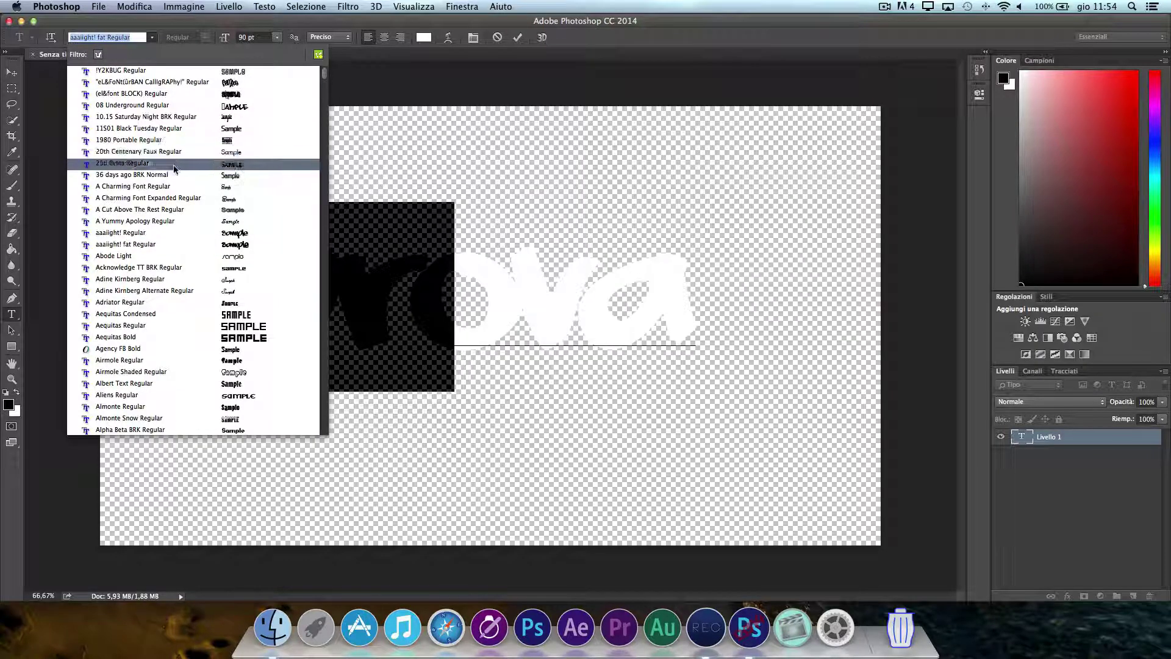
{"action": "left_click", "coordinate": [174, 166]}
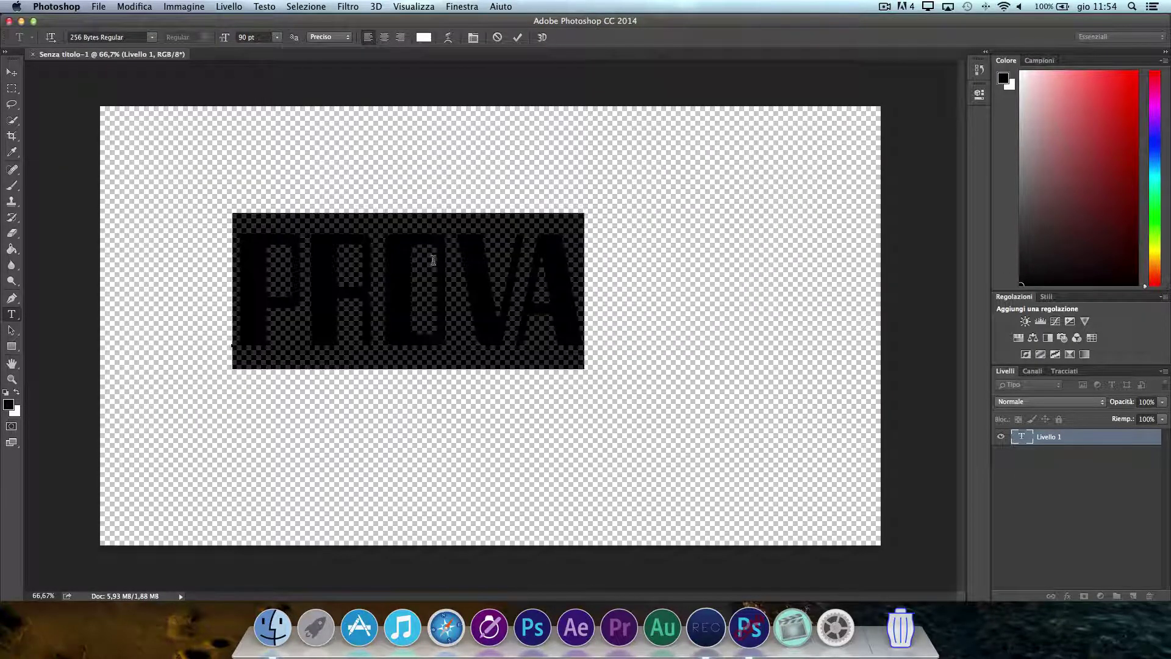
{"action": "left_click", "coordinate": [152, 37]}
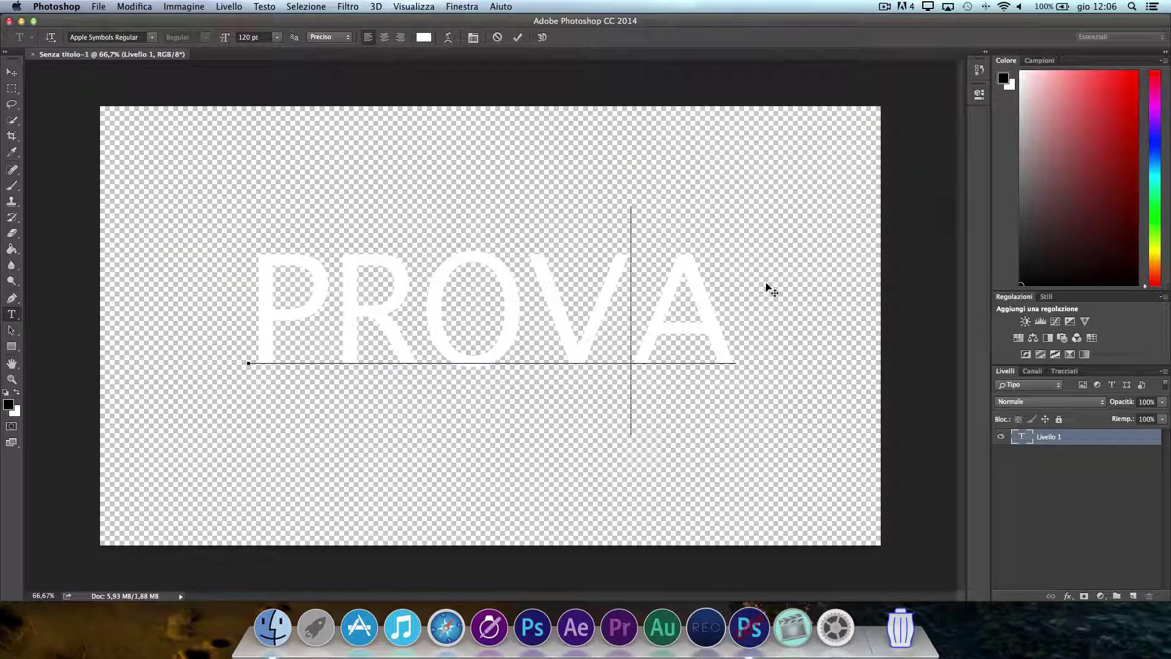
{"action": "double_click", "coordinate": [700, 312]}
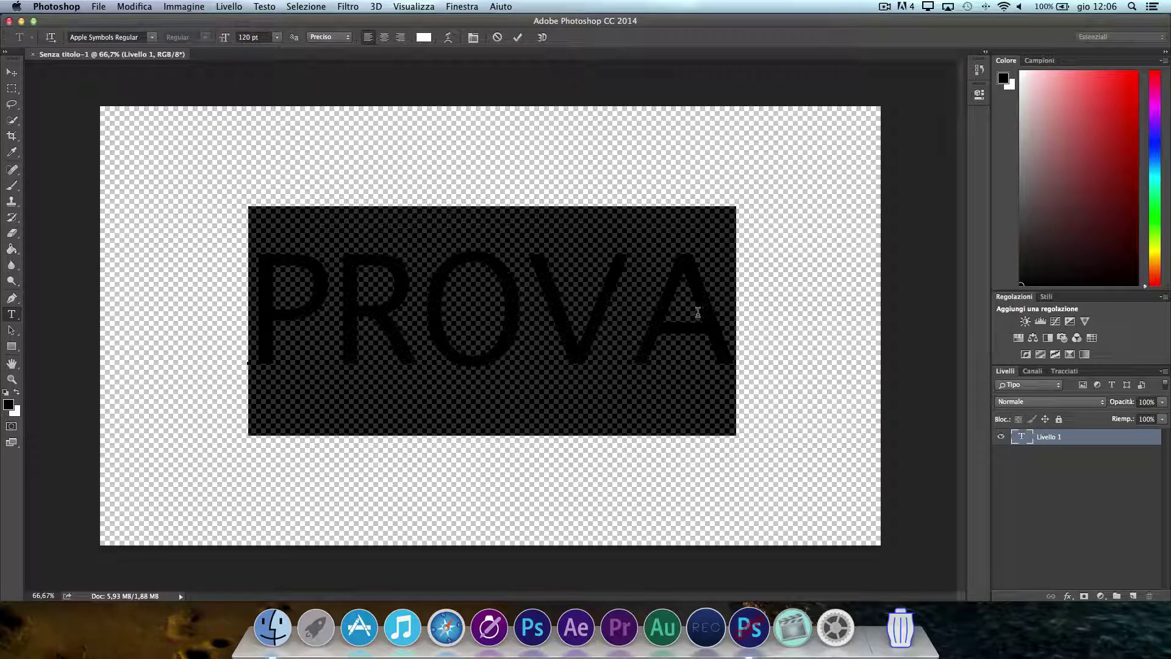
{"action": "left_click", "coordinate": [419, 39]}
{"action": "left_click", "coordinate": [564, 237]}
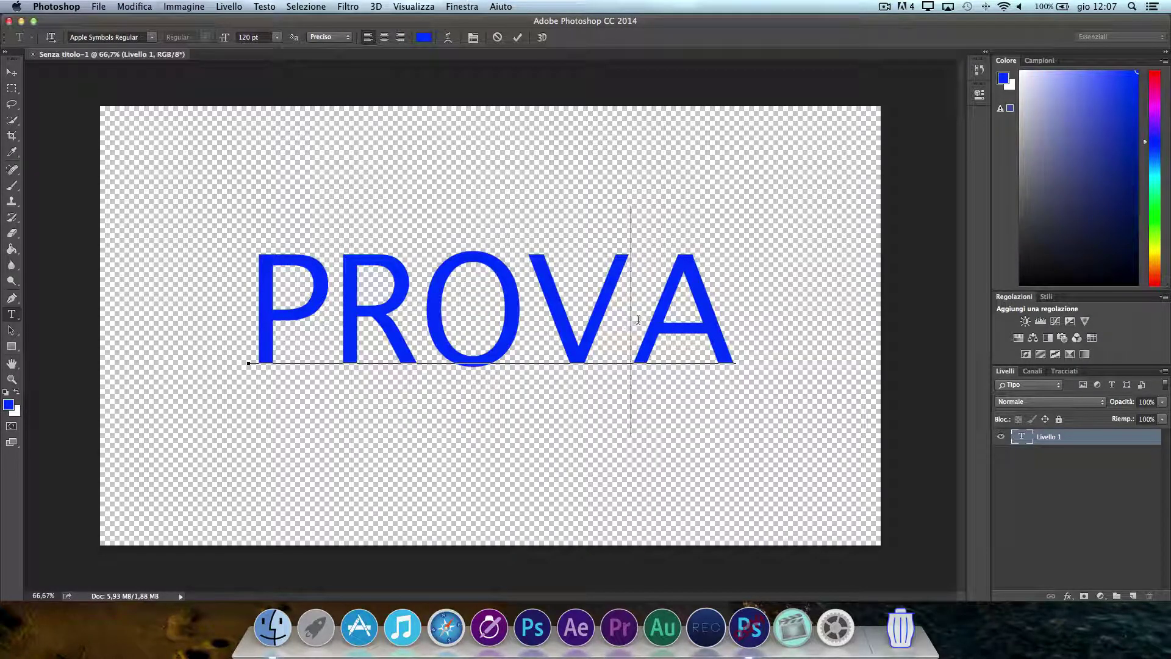
{"action": "left_click", "coordinate": [1056, 452]}
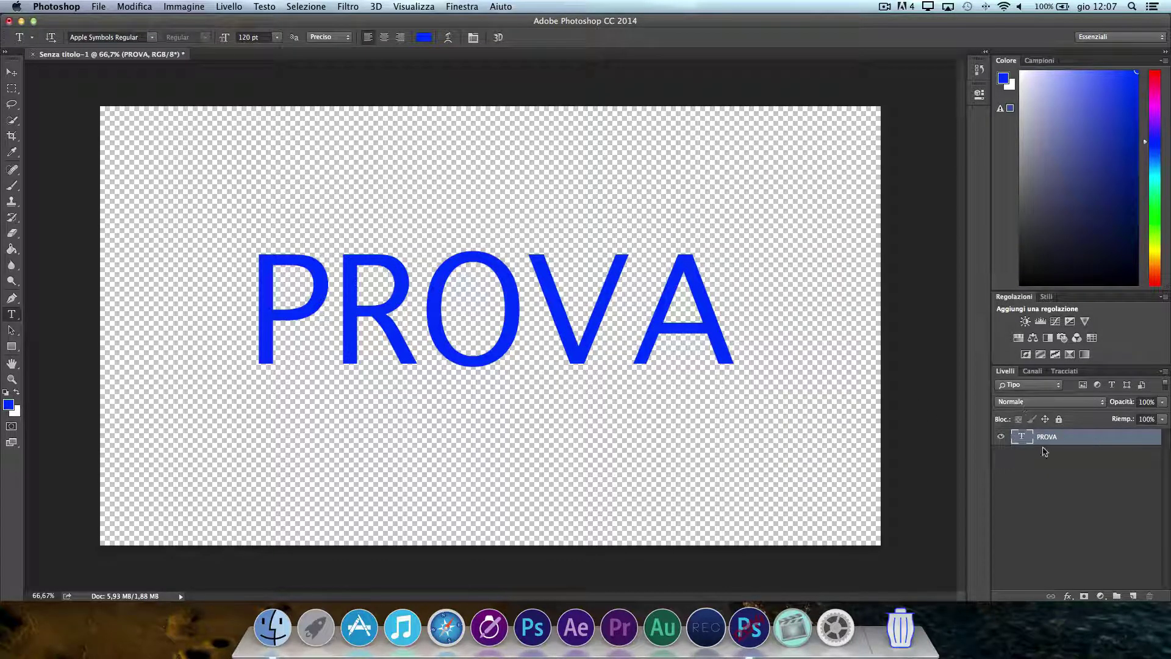
- Open the PROVA layer's Stile livello, move it aside, and enable Smusso ed effetto rilievo
{"action": "double_click", "coordinate": [1078, 441]}
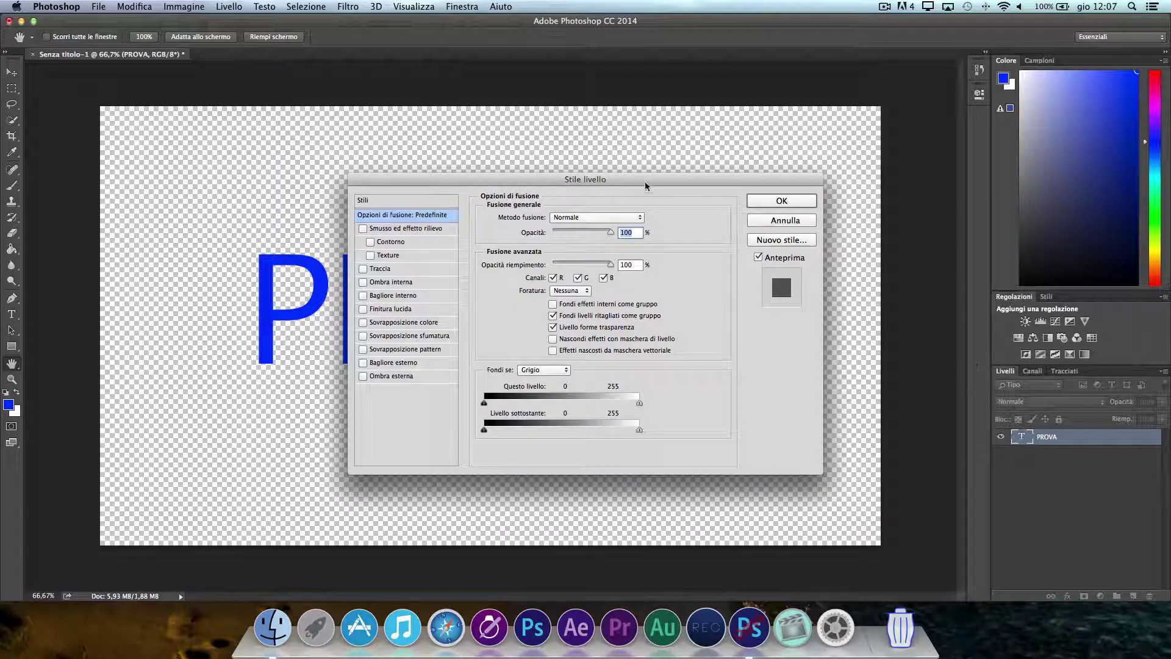
{"action": "mouse_move", "coordinate": [645, 180]}
{"action": "left_mouse_down"}
{"action": "mouse_move", "coordinate": [650, 145]}
{"action": "mouse_move", "coordinate": [558, 148]}
{"action": "mouse_move", "coordinate": [555, 182]}
{"action": "left_mouse_up"}
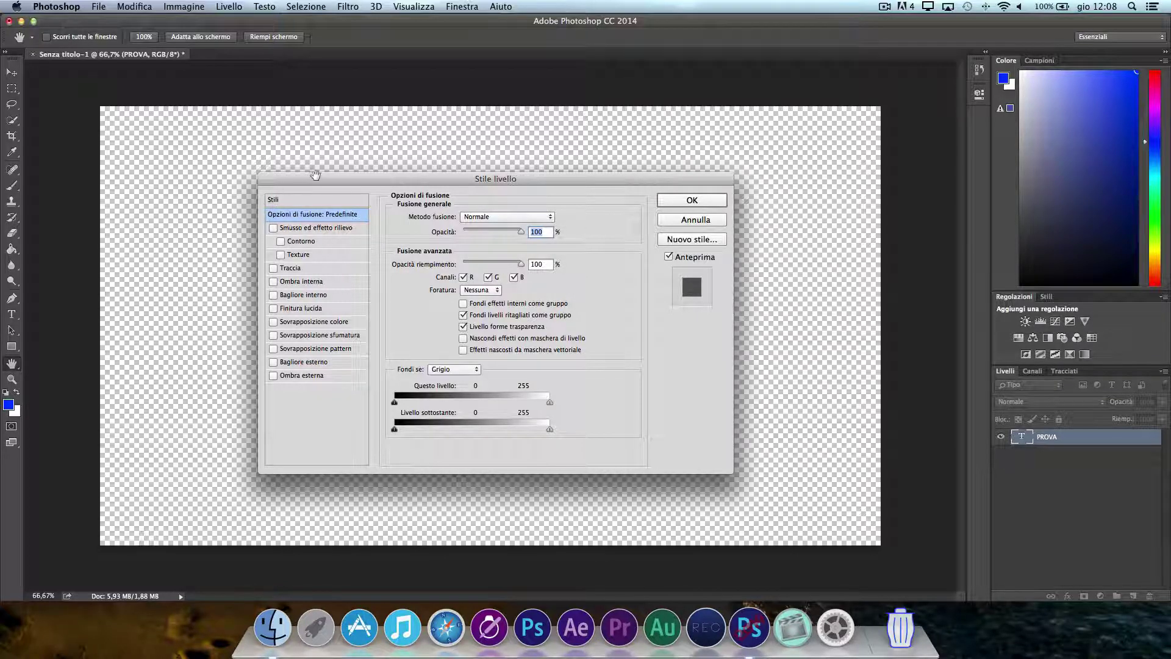
{"action": "mouse_move", "coordinate": [326, 180]}
{"action": "left_mouse_down"}
{"action": "mouse_move", "coordinate": [697, 130]}
{"action": "mouse_move", "coordinate": [795, 86]}
{"action": "left_mouse_up"}
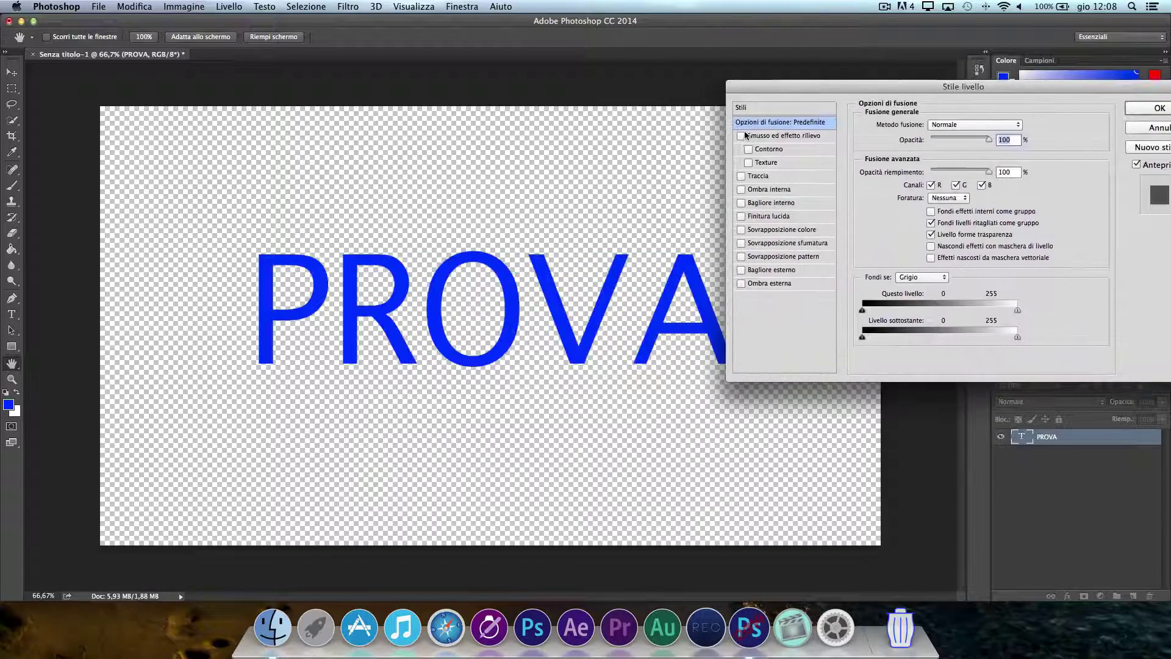
{"action": "left_click", "coordinate": [741, 136]}
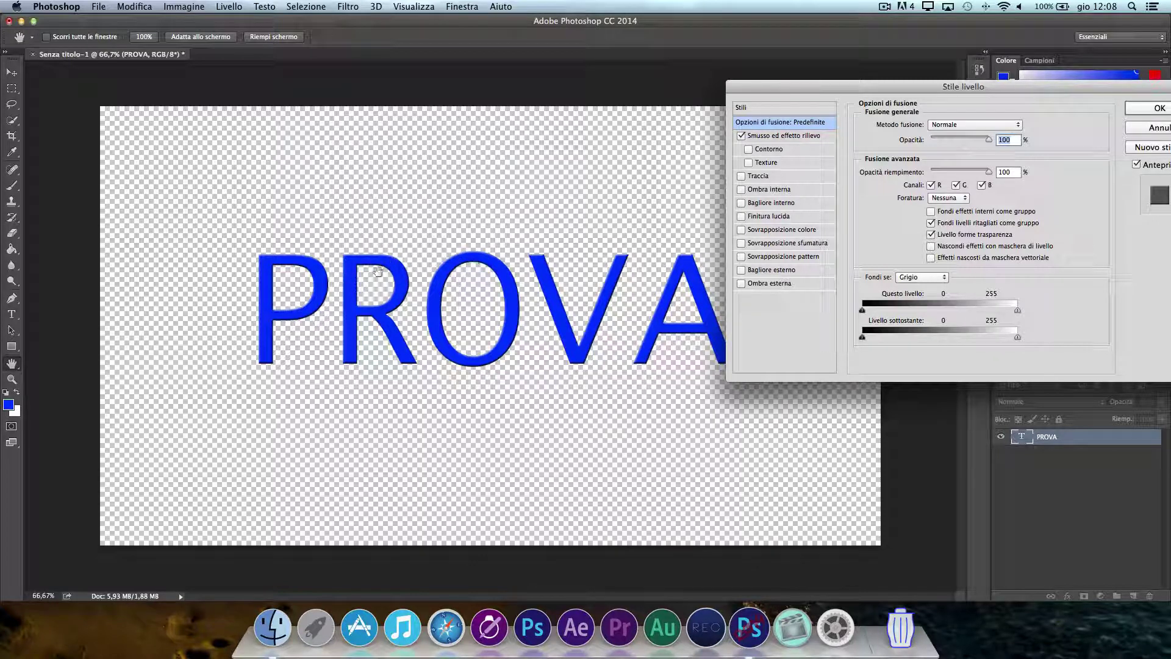
- Try a texture on the bevel, then turn off both Texture and Bevel & Emboss
{"action": "left_click", "coordinate": [742, 136]}
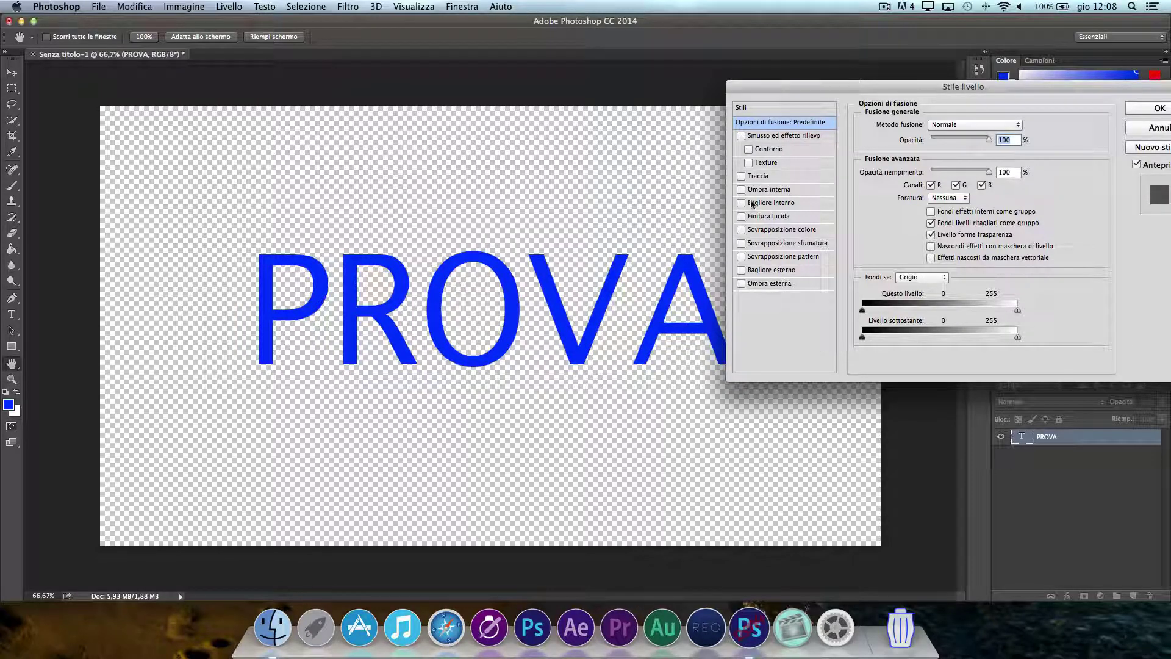
{"action": "left_click", "coordinate": [748, 163]}
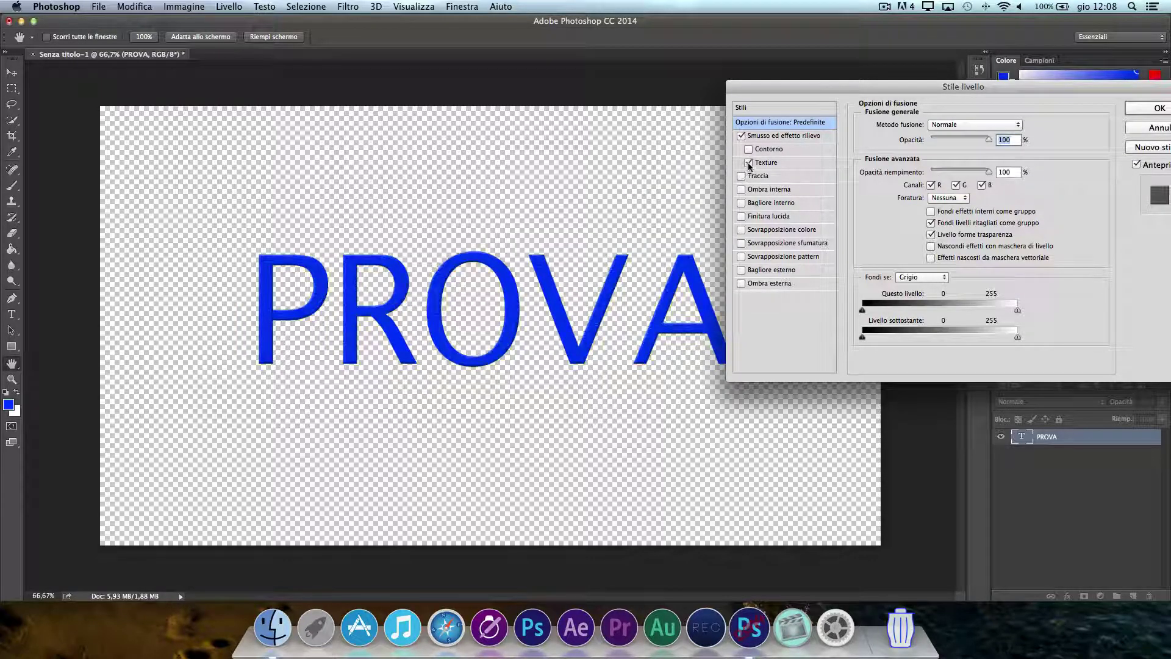
{"action": "left_click", "coordinate": [771, 165]}
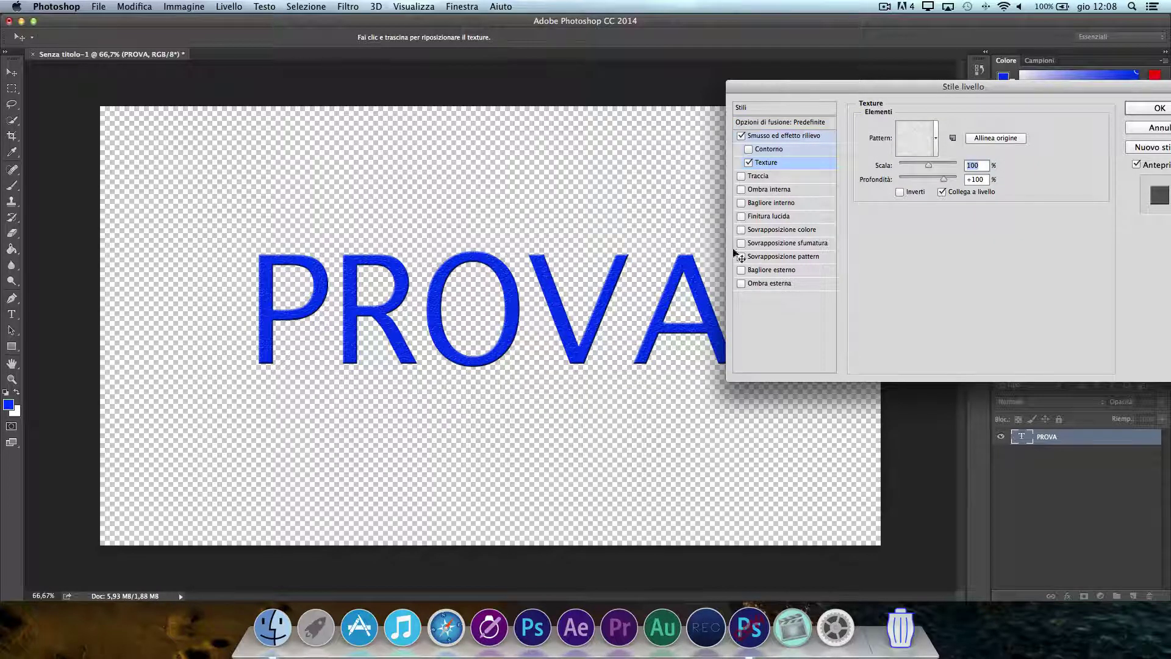
{"action": "left_click", "coordinate": [748, 162]}
{"action": "left_click", "coordinate": [742, 136]}
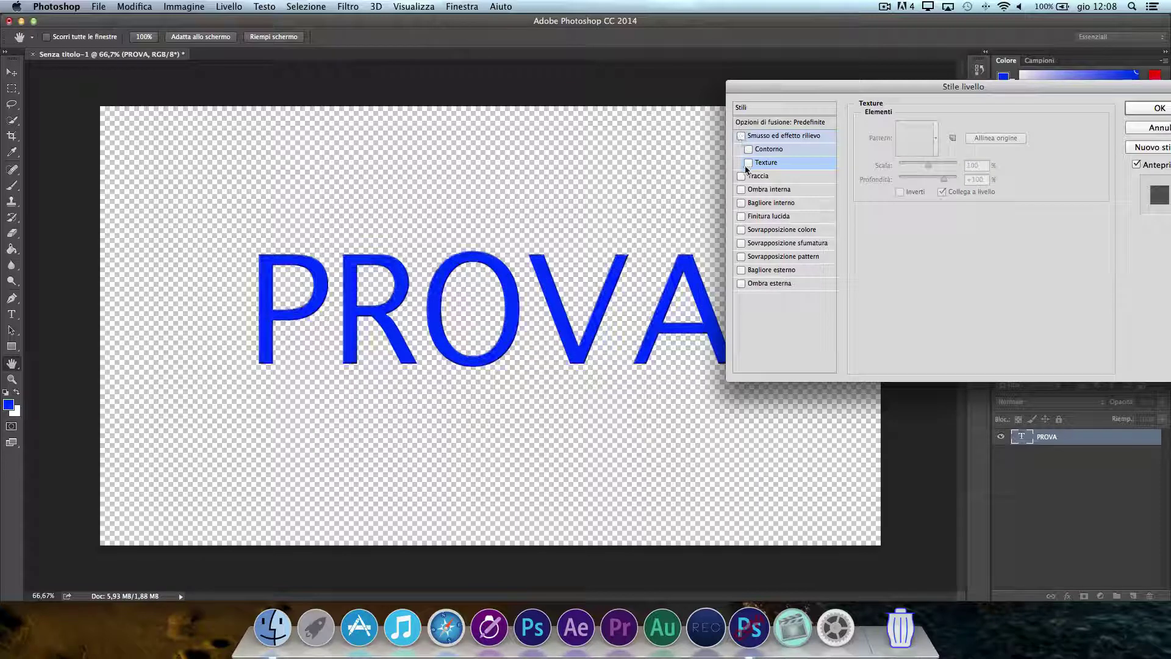
- Try Stroke, Inner Shadow and Satin on PROVA, then clear them and Inner Glow
{"action": "left_click", "coordinate": [742, 177]}
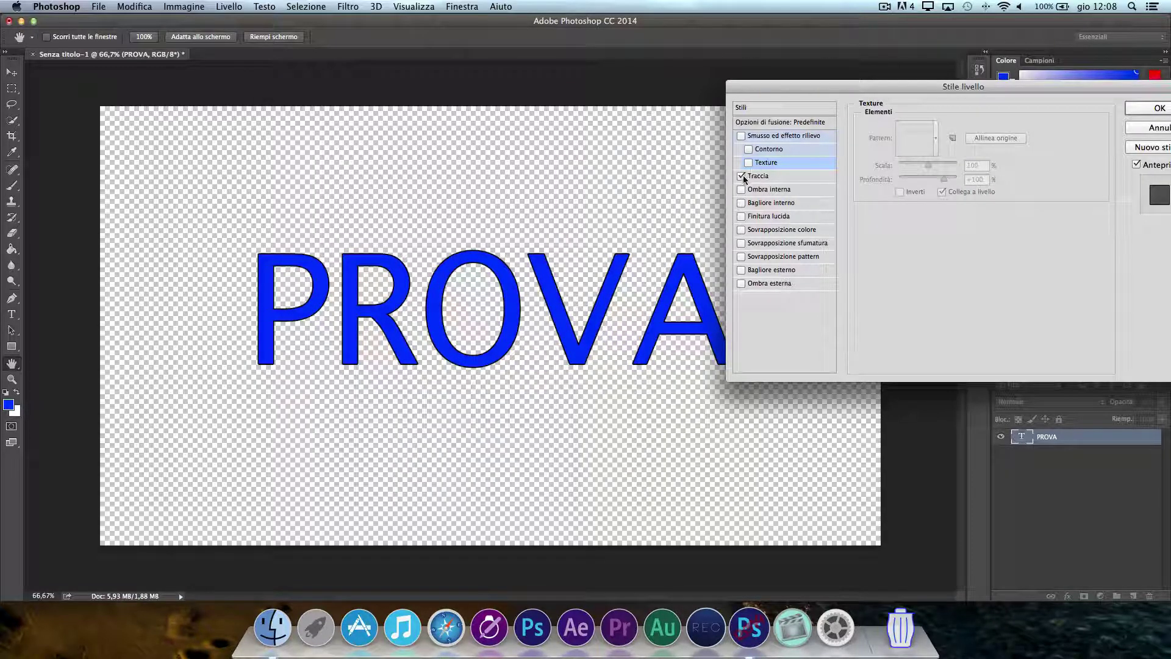
{"action": "left_click", "coordinate": [741, 176]}
{"action": "left_click", "coordinate": [742, 189]}
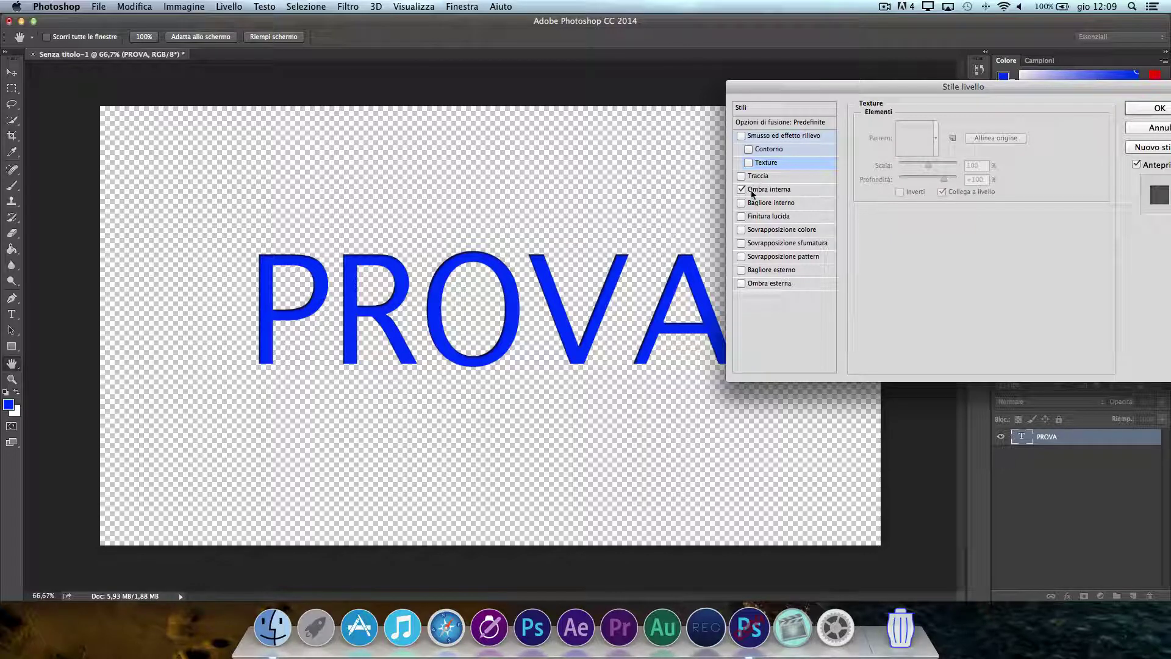
{"action": "left_click", "coordinate": [741, 190]}
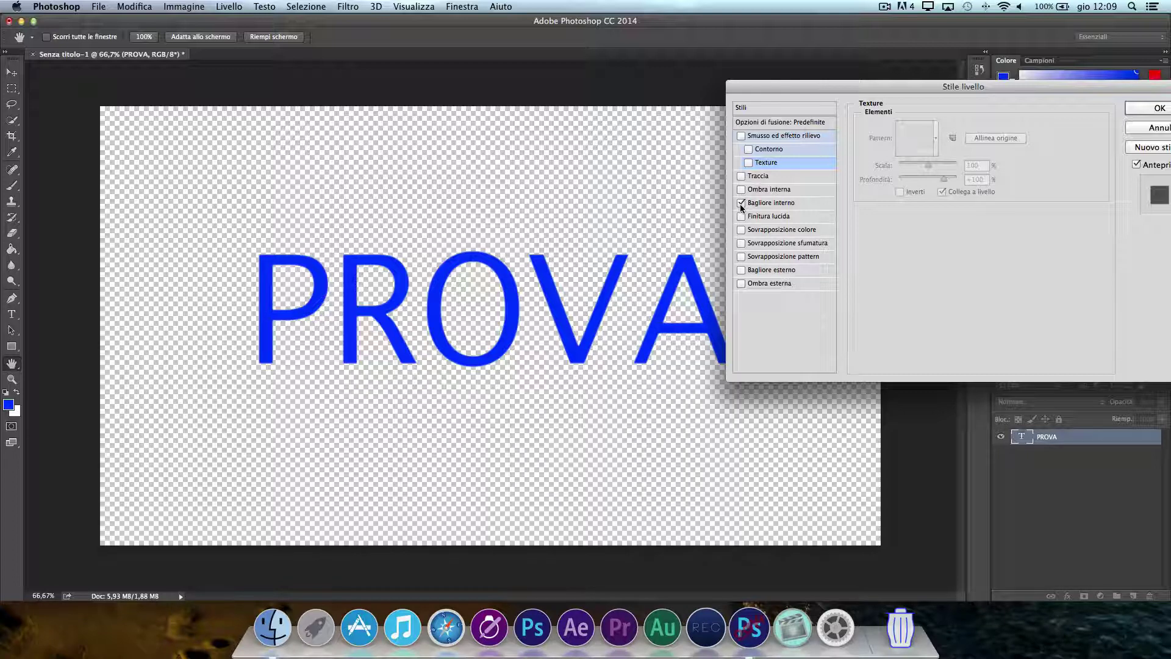
{"action": "left_click", "coordinate": [742, 204]}
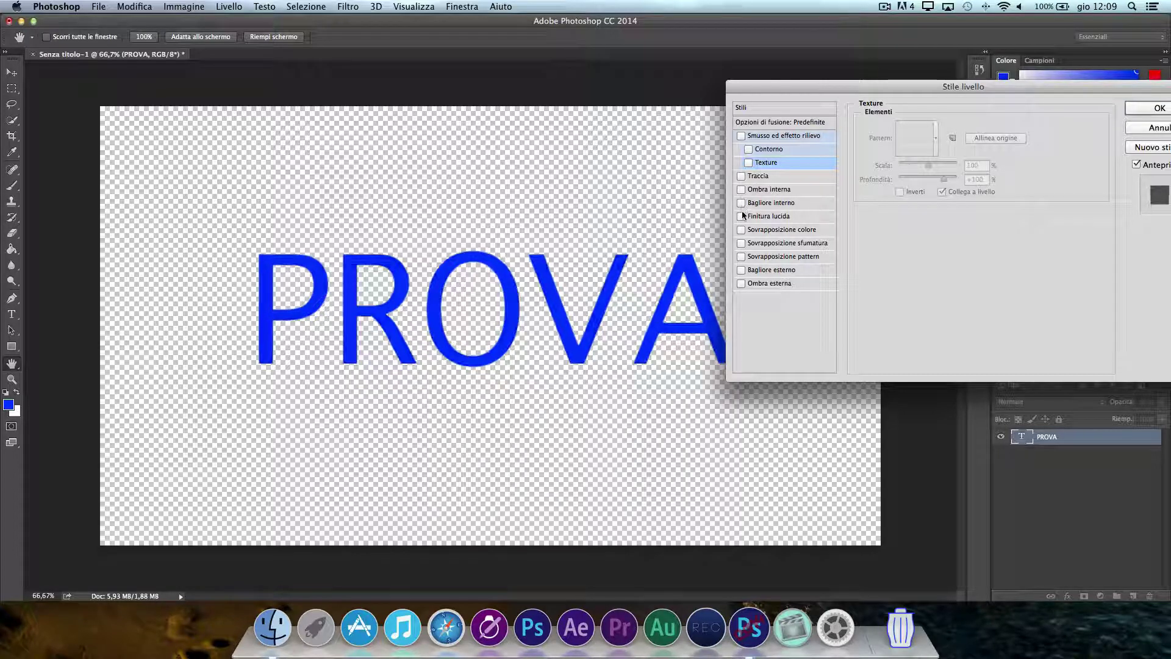
{"action": "left_click", "coordinate": [741, 217]}
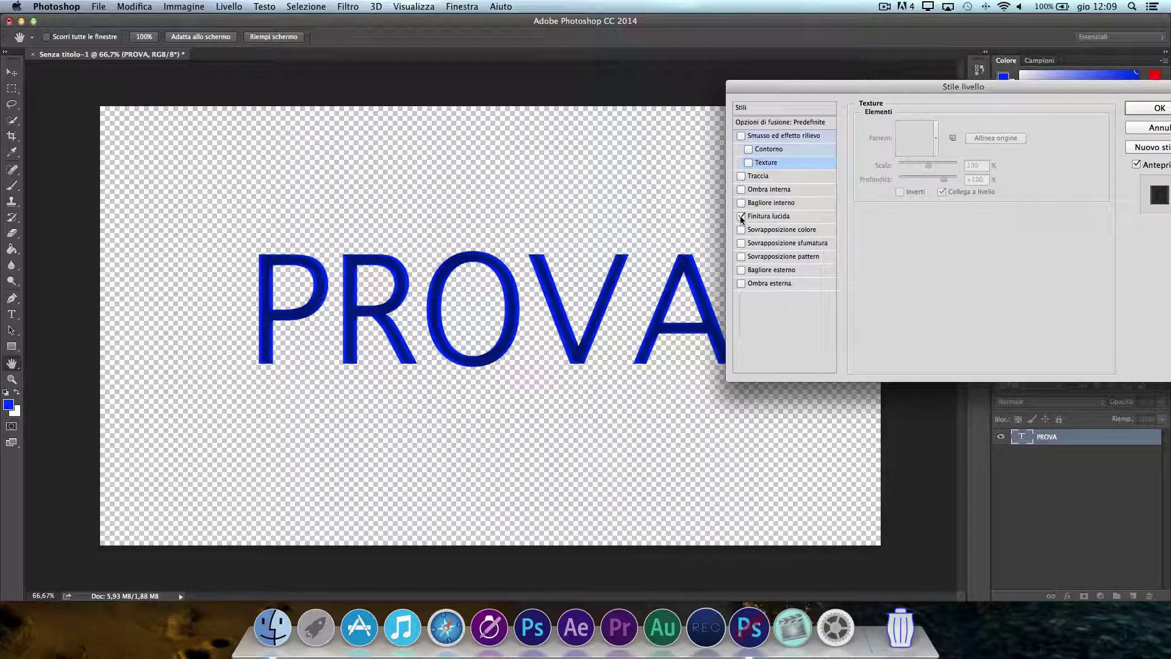
{"action": "left_click", "coordinate": [742, 218]}
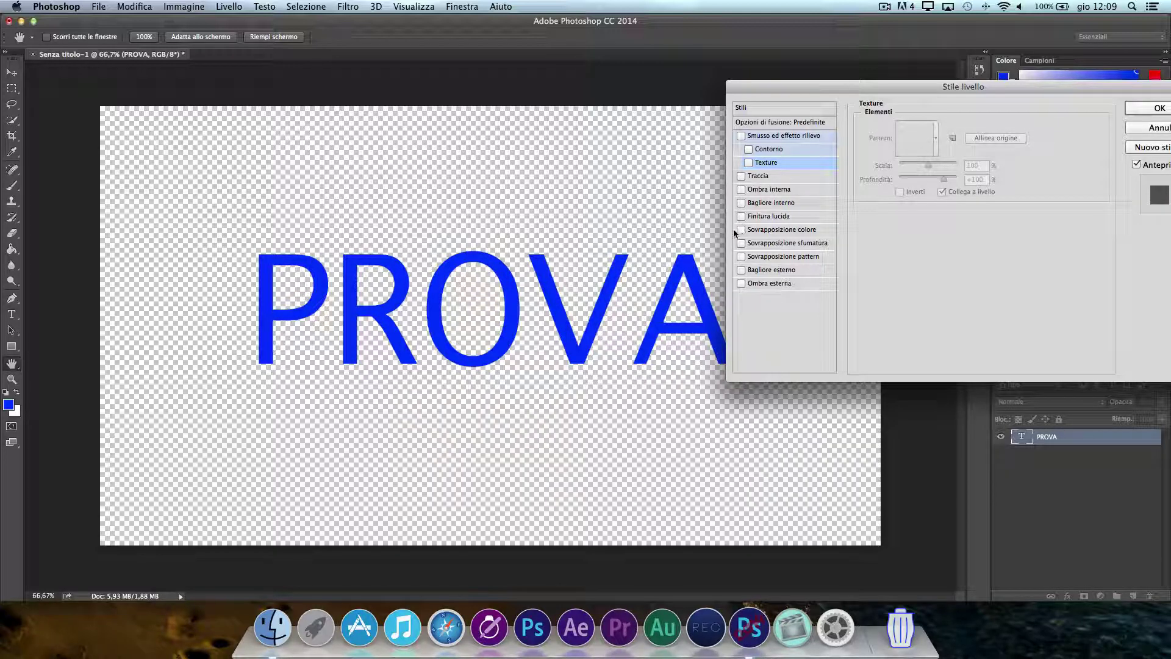
- Apply a blue-to-pink preset Gradient Overlay to PROVA, then switch it off
{"action": "left_click", "coordinate": [742, 243]}
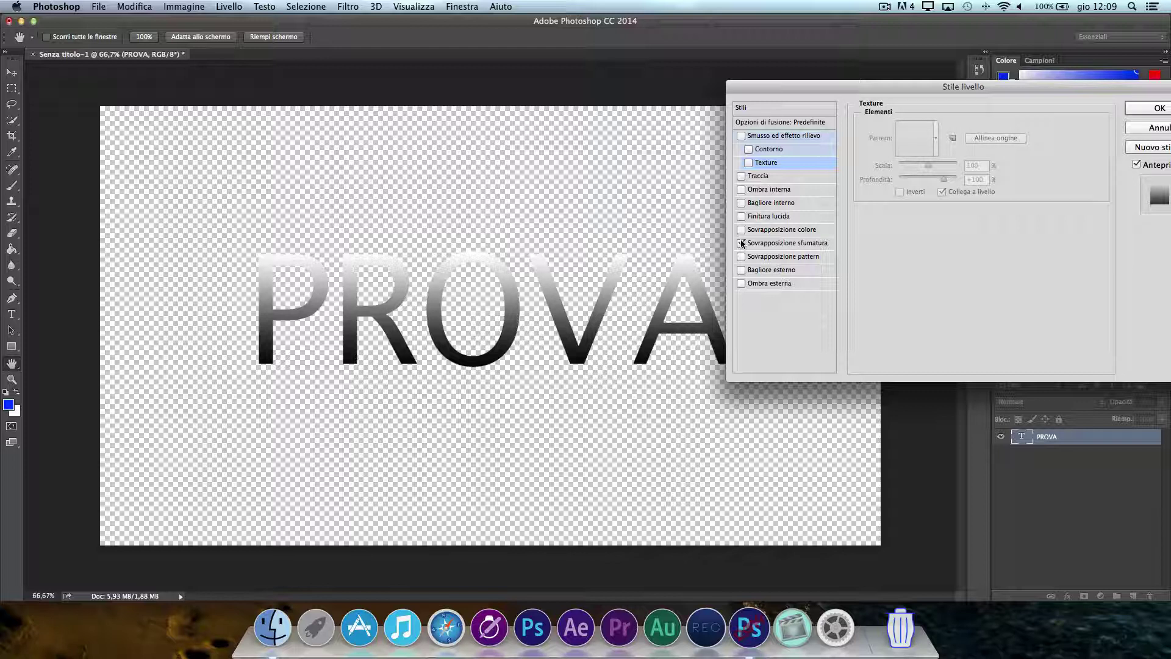
{"action": "left_click", "coordinate": [767, 244]}
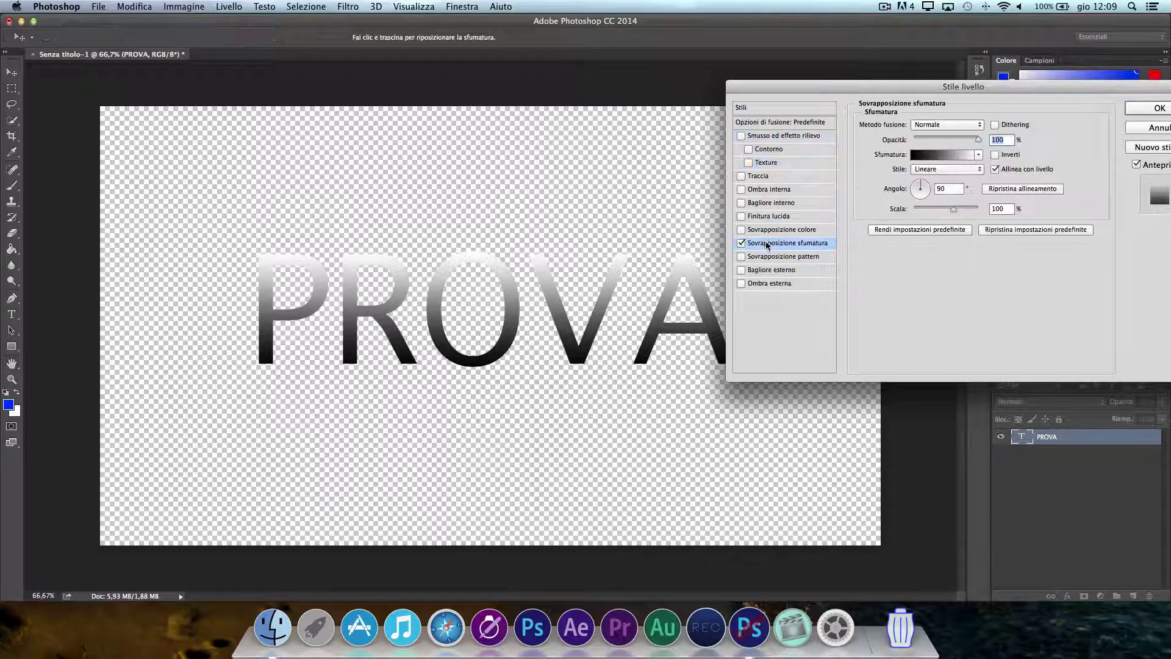
{"action": "left_click", "coordinate": [945, 157]}
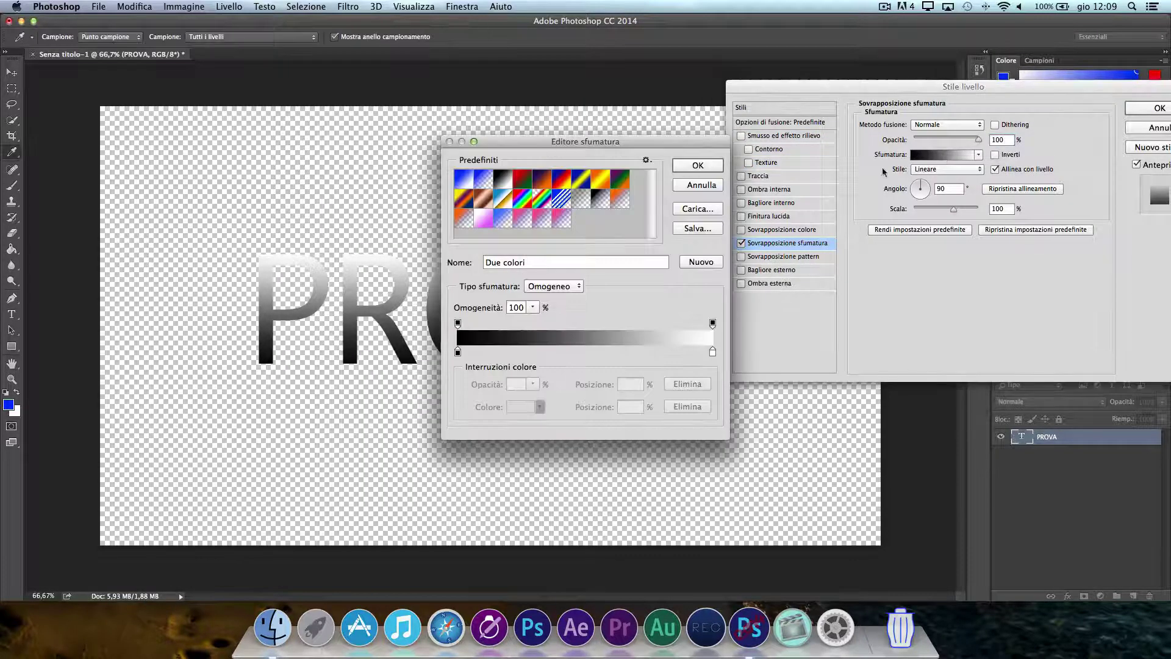
{"action": "left_click", "coordinate": [570, 217]}
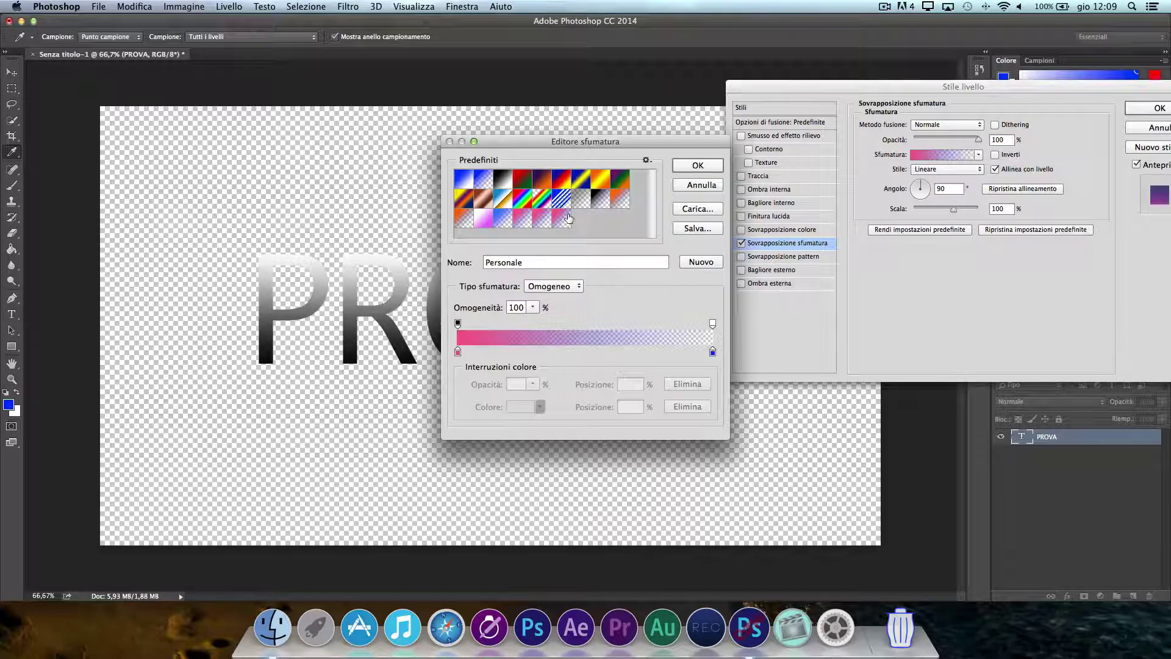
{"action": "left_click", "coordinate": [710, 168]}
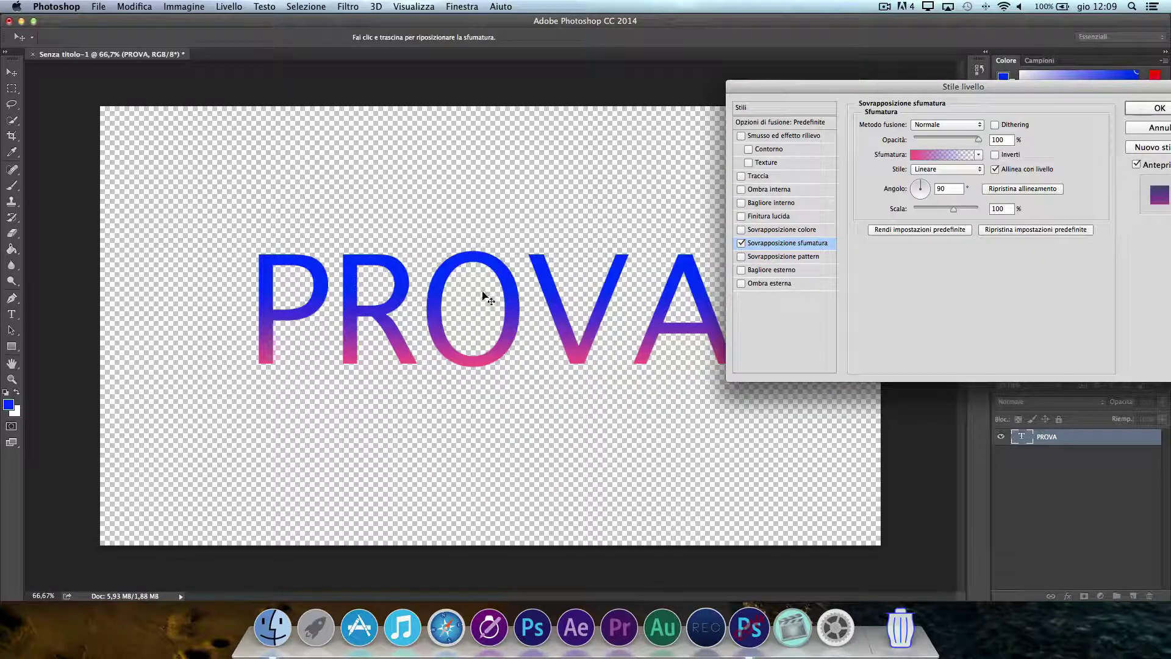
{"action": "key", "text": "space"}
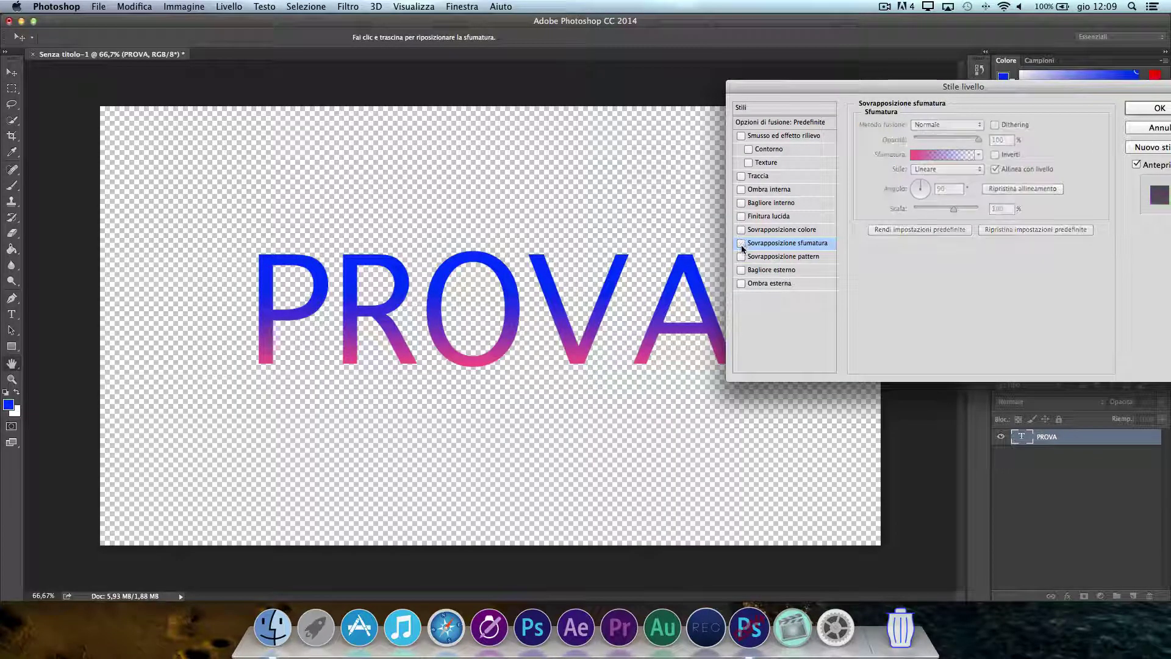
- Add a stone Pattern Overlay, fade it to 47%, restore 100%, then remove it
{"action": "left_click", "coordinate": [741, 257]}
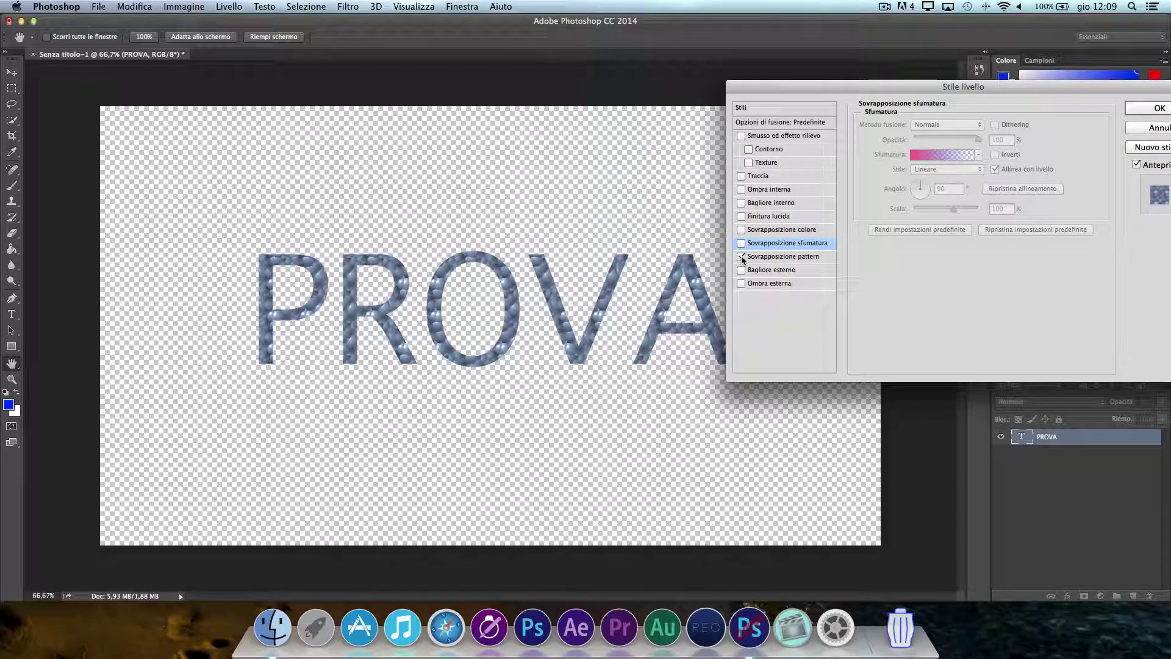
{"action": "left_click", "coordinate": [763, 261]}
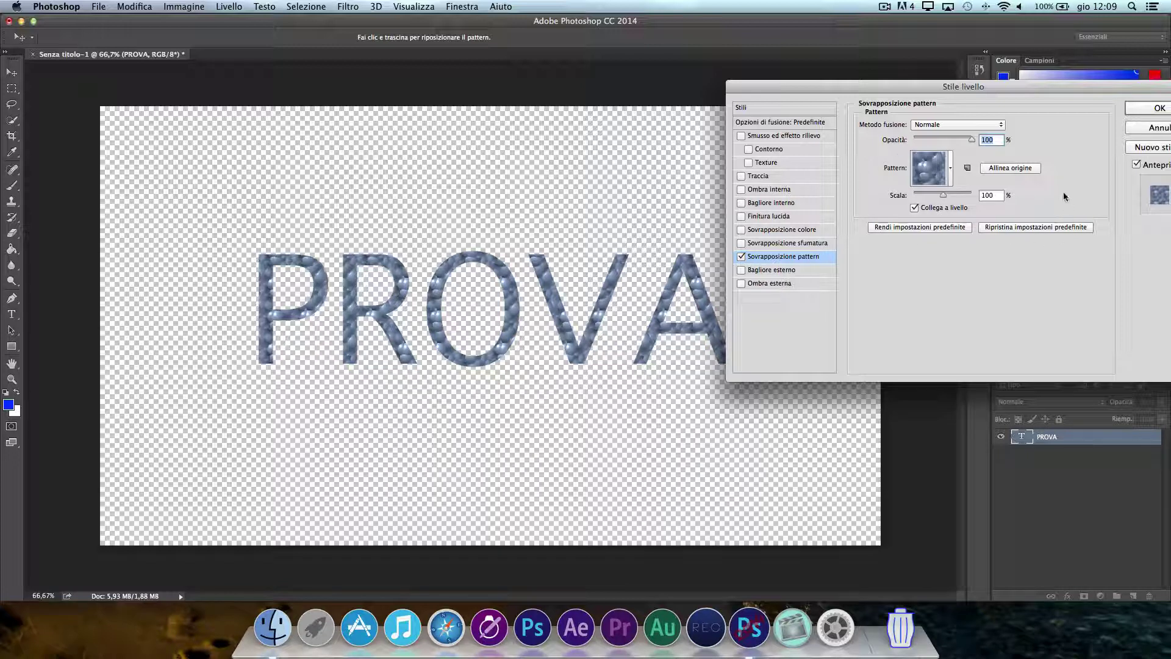
{"action": "left_click", "coordinate": [946, 139]}
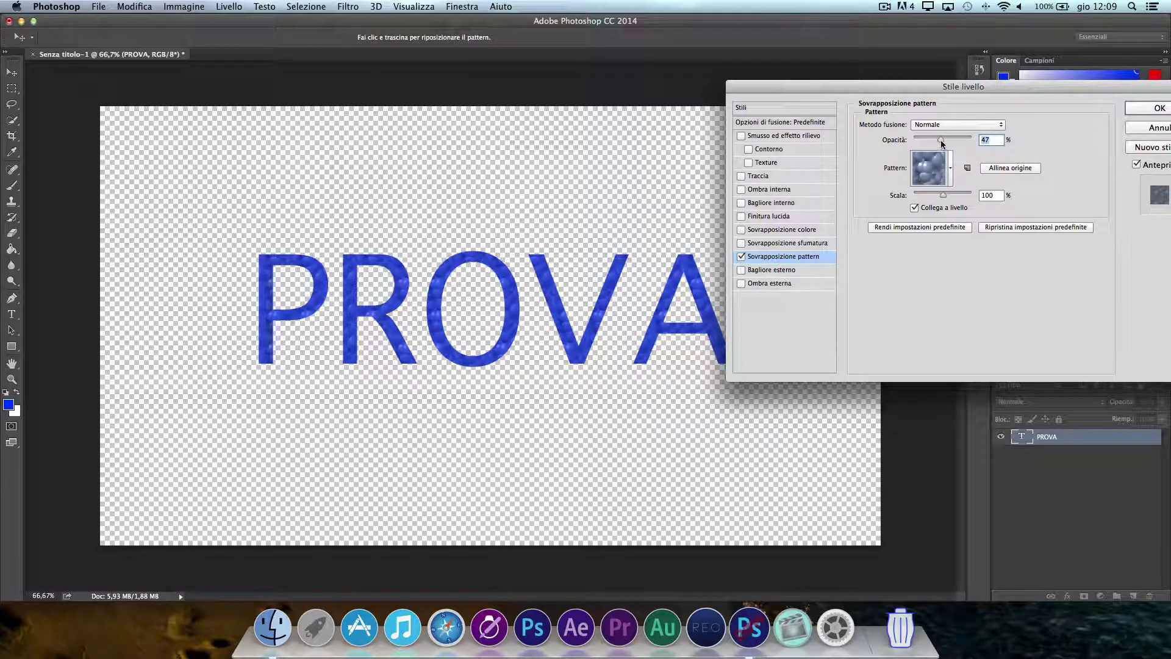
{"action": "left_click_drag", "start_coordinate": [943, 141], "coordinate": [976, 142]}
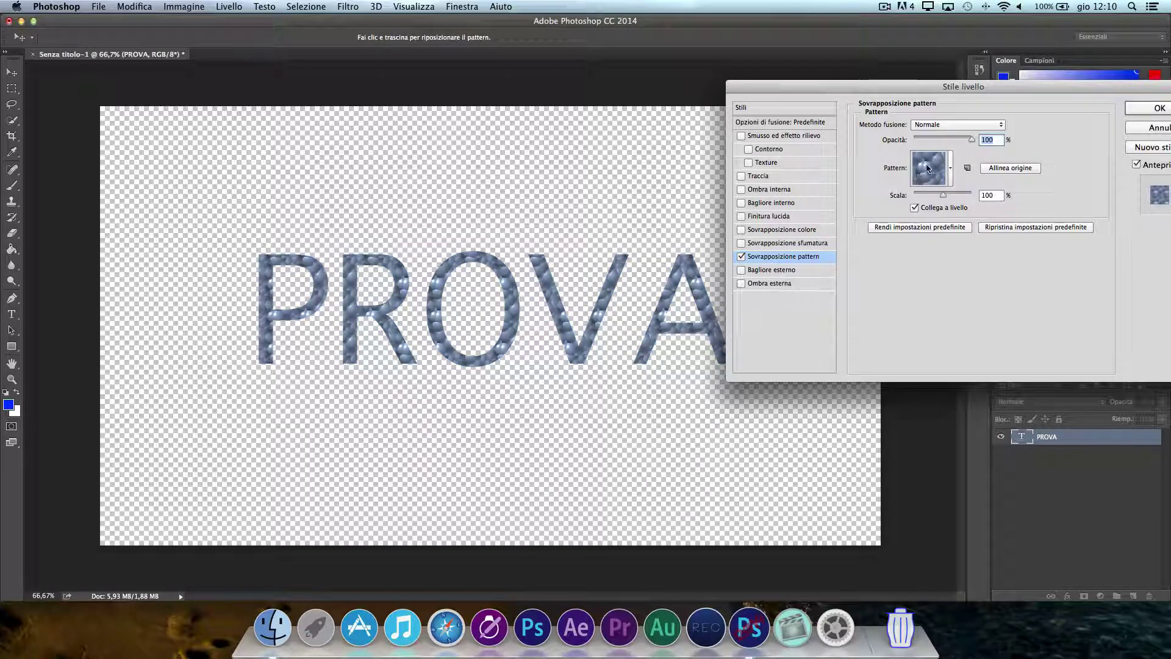
{"action": "left_click", "coordinate": [741, 257]}
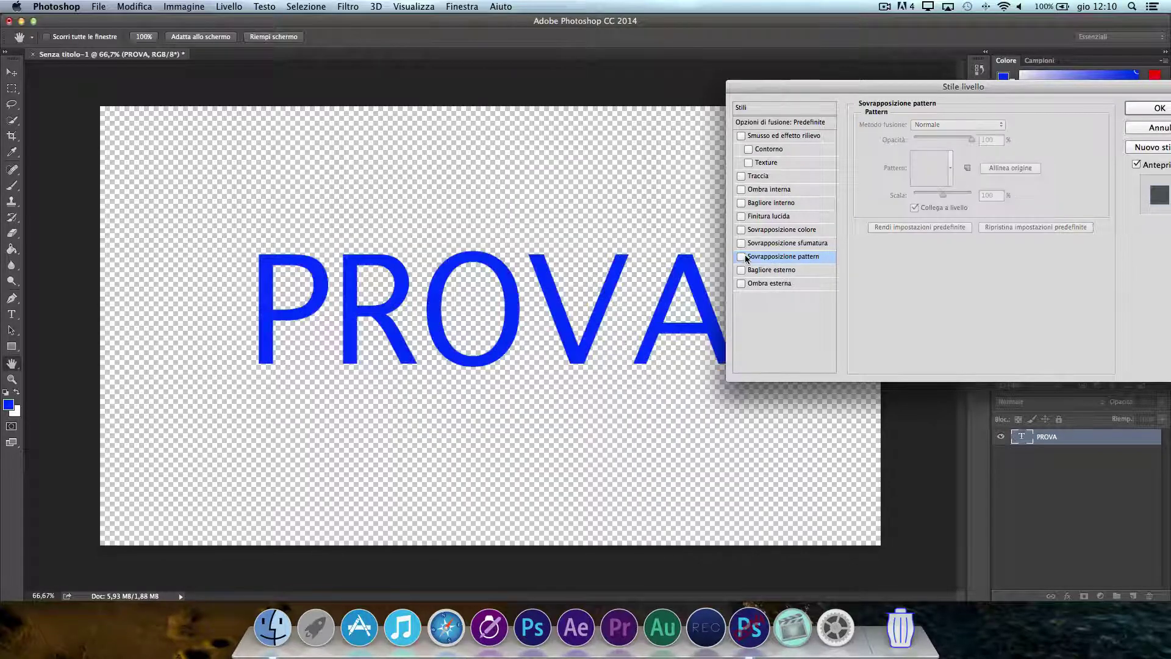
- Add a white #ffffff Outer Glow with 24% spread and 43 px size
{"action": "left_click", "coordinate": [771, 272]}
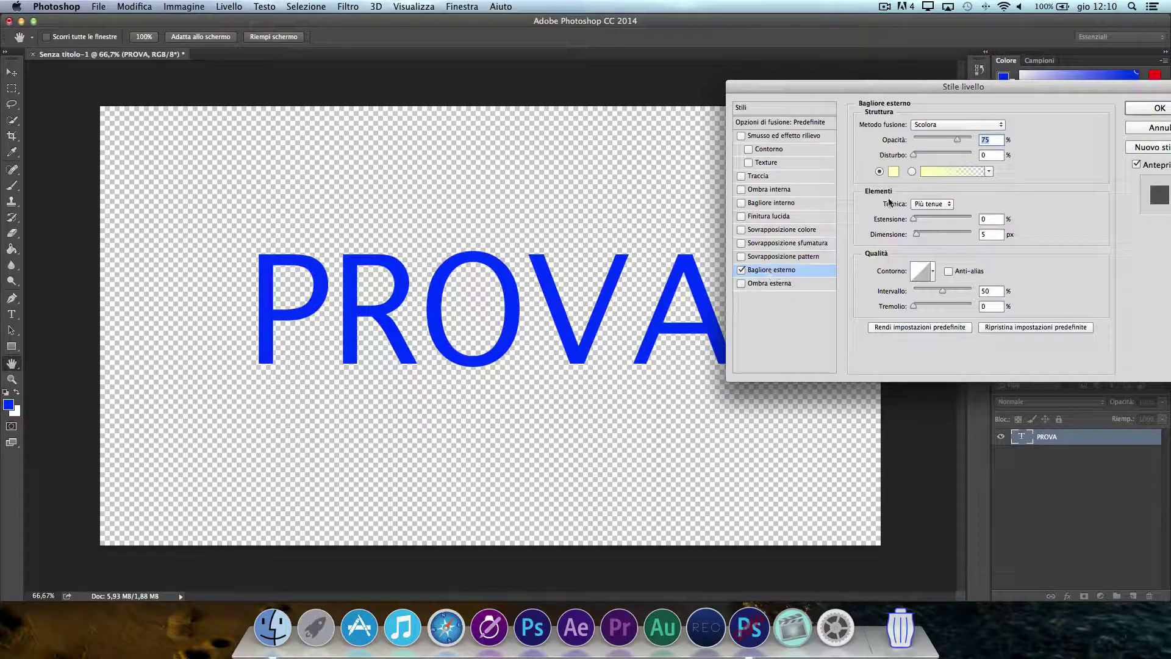
{"action": "left_click", "coordinate": [894, 173]}
{"action": "type", "text": "ffffff"}
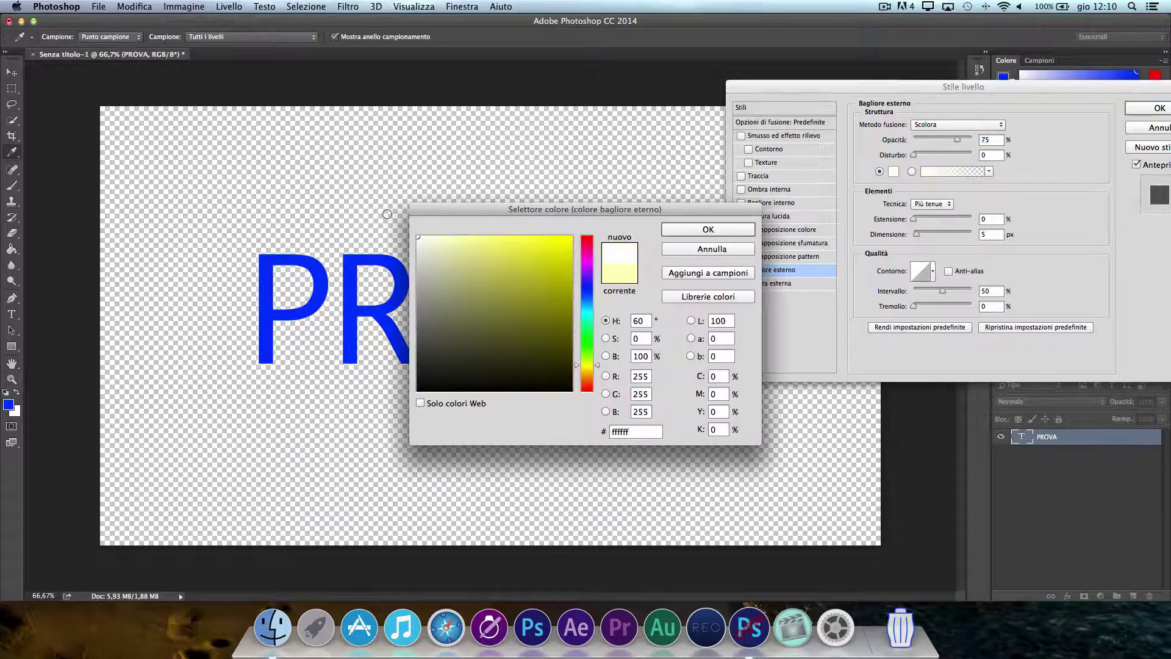
{"action": "left_click", "coordinate": [709, 230]}
{"action": "left_click_drag", "start_coordinate": [919, 217], "coordinate": [926, 233]}
{"action": "left_click", "coordinate": [936, 233]}
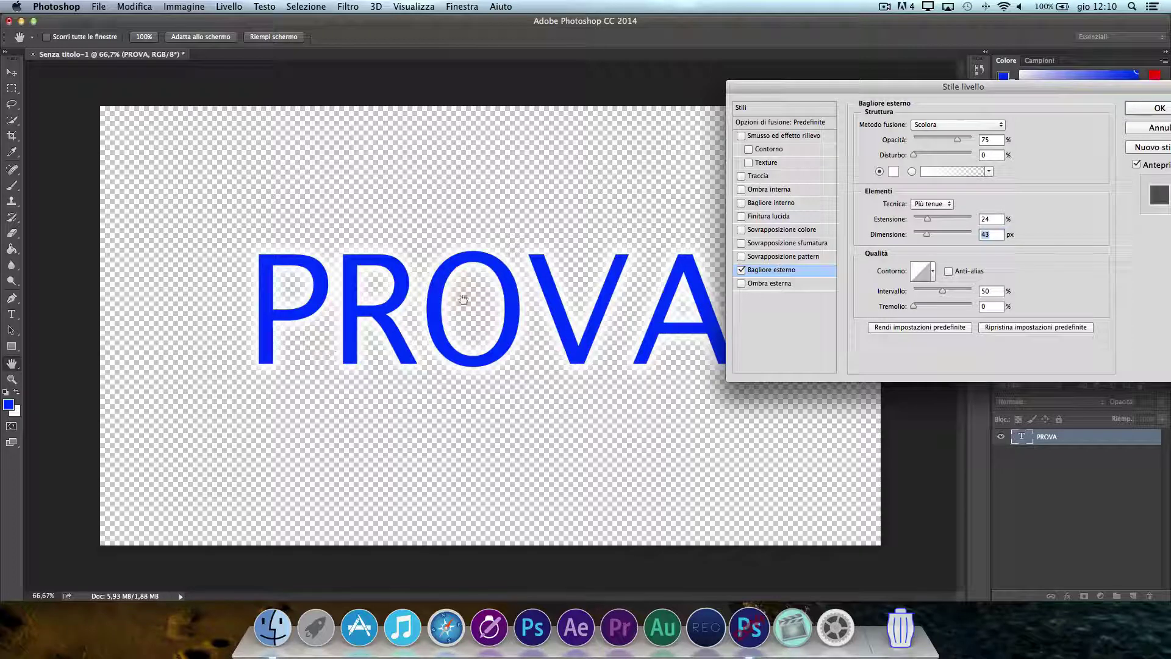
- Turn off Outer Glow, try a wider Drop Shadow, then cancel the Layer Style dialog
{"action": "left_click", "coordinate": [742, 269]}
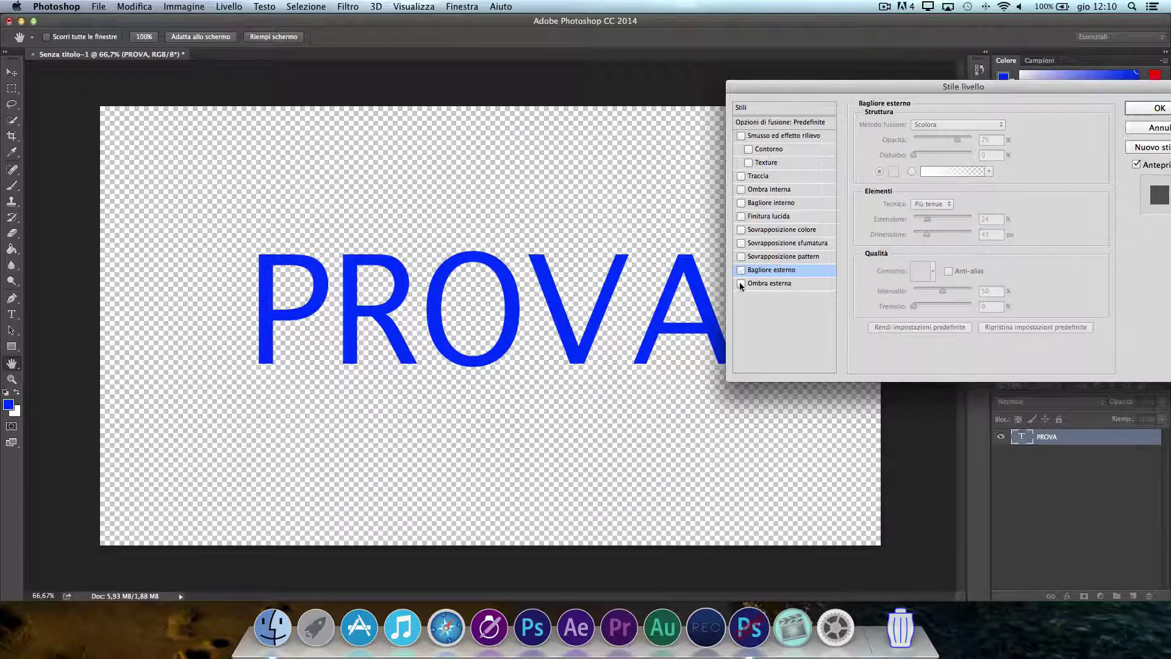
{"action": "left_click", "coordinate": [770, 283]}
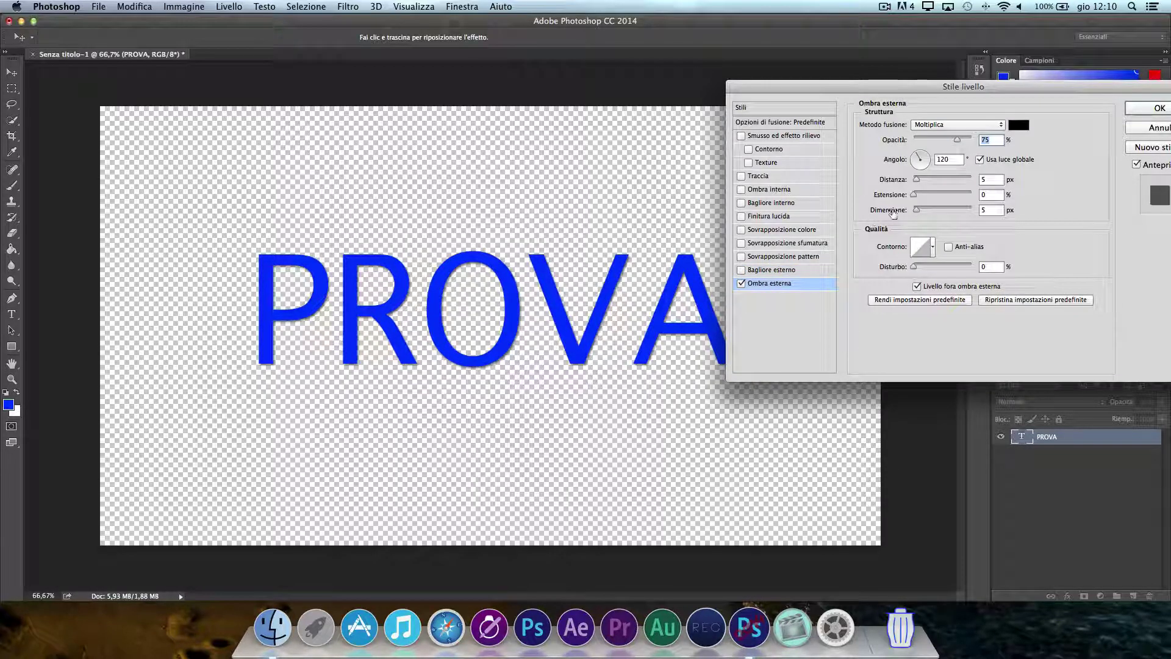
{"action": "left_click_drag", "start_coordinate": [916, 179], "coordinate": [920, 210]}
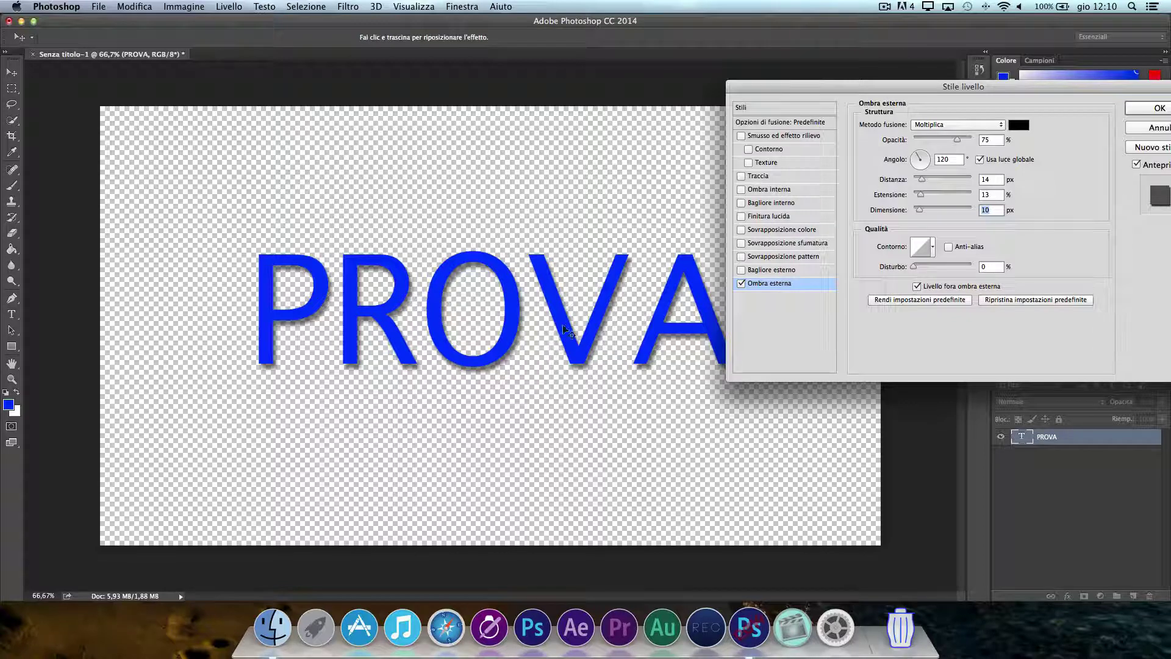
{"action": "key", "text": "Escape"}
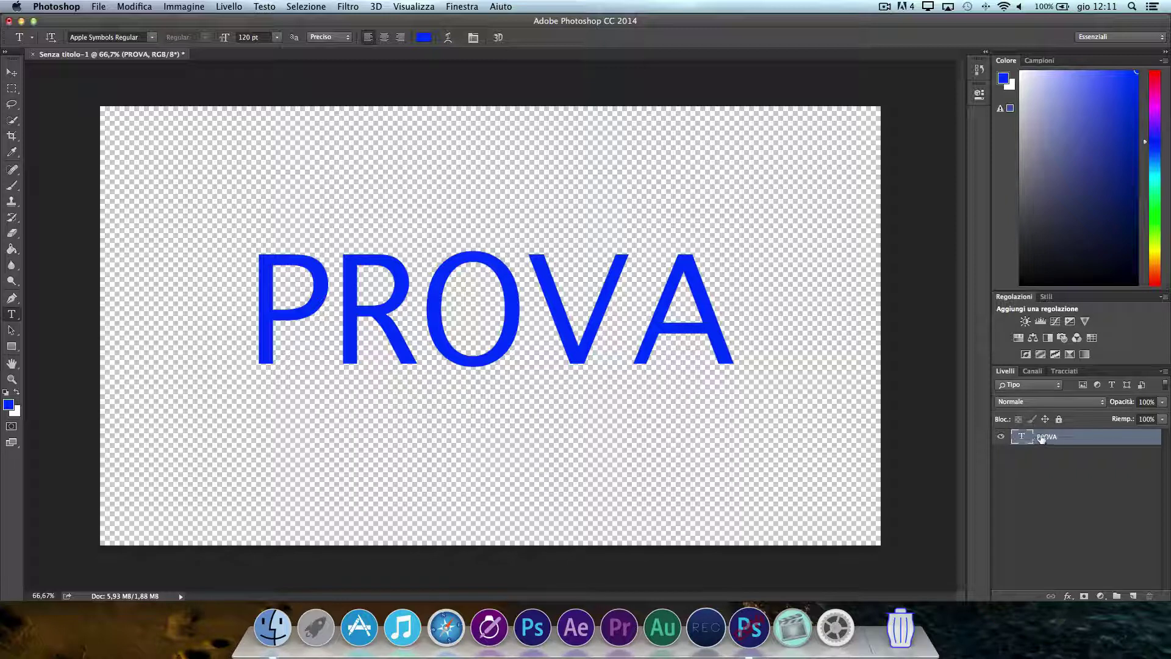
- Rasterize the PROVA type layer with Rasterizza testo and select it
{"action": "right_click", "coordinate": [1080, 439]}
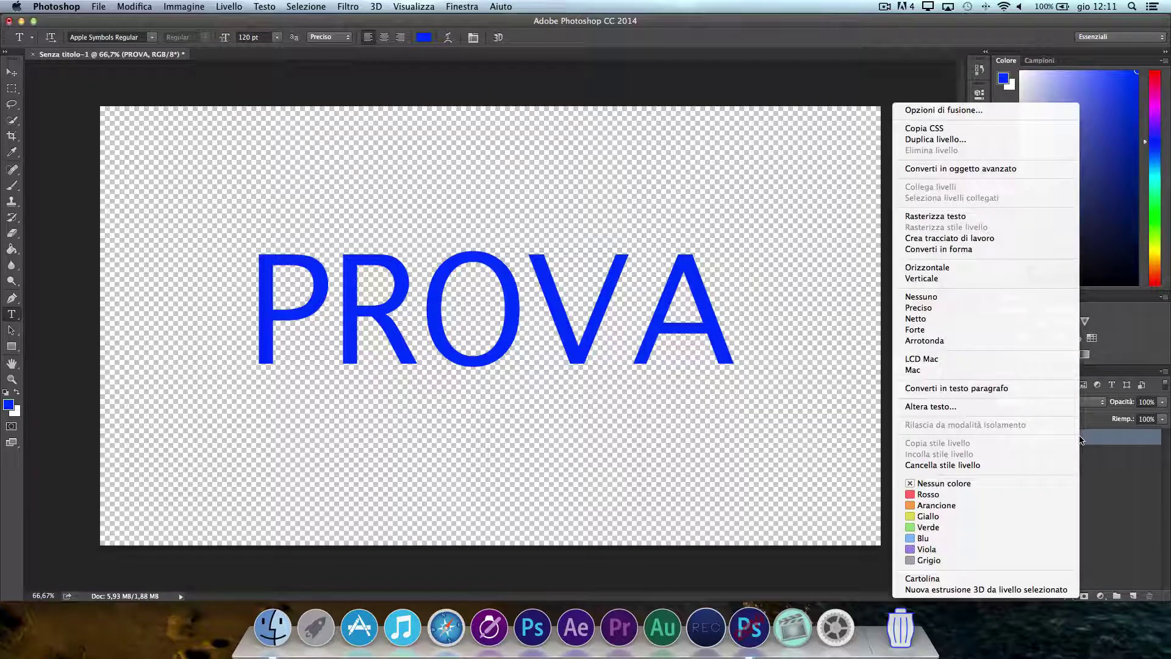
{"action": "left_click", "coordinate": [932, 217]}
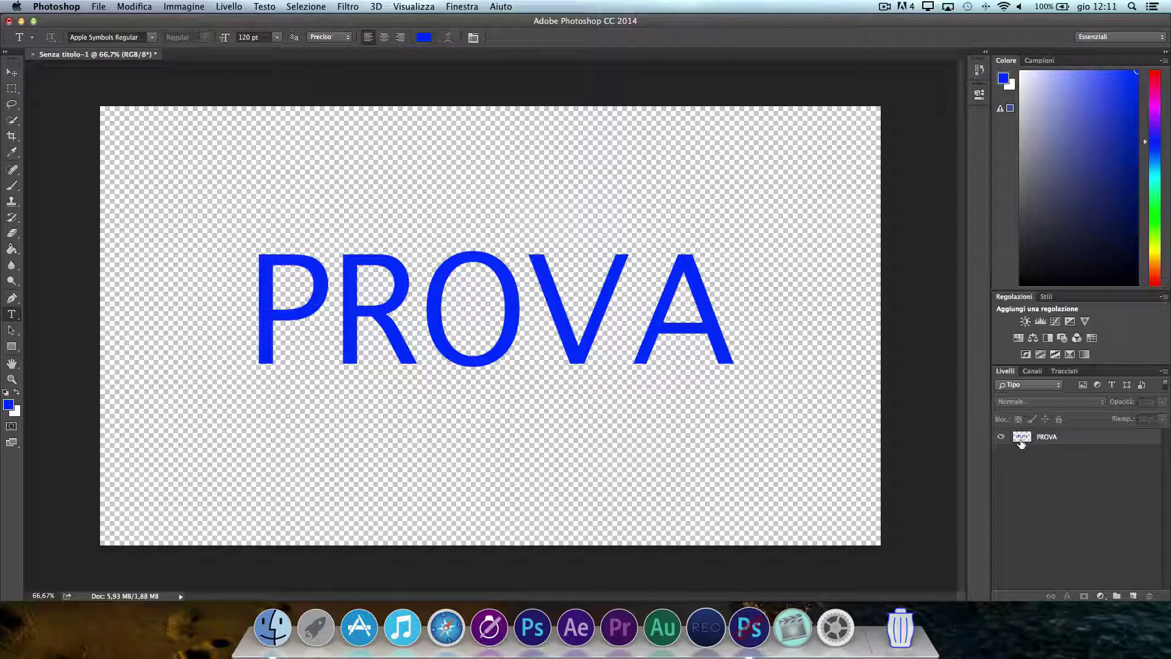
{"action": "left_click", "coordinate": [1064, 442]}
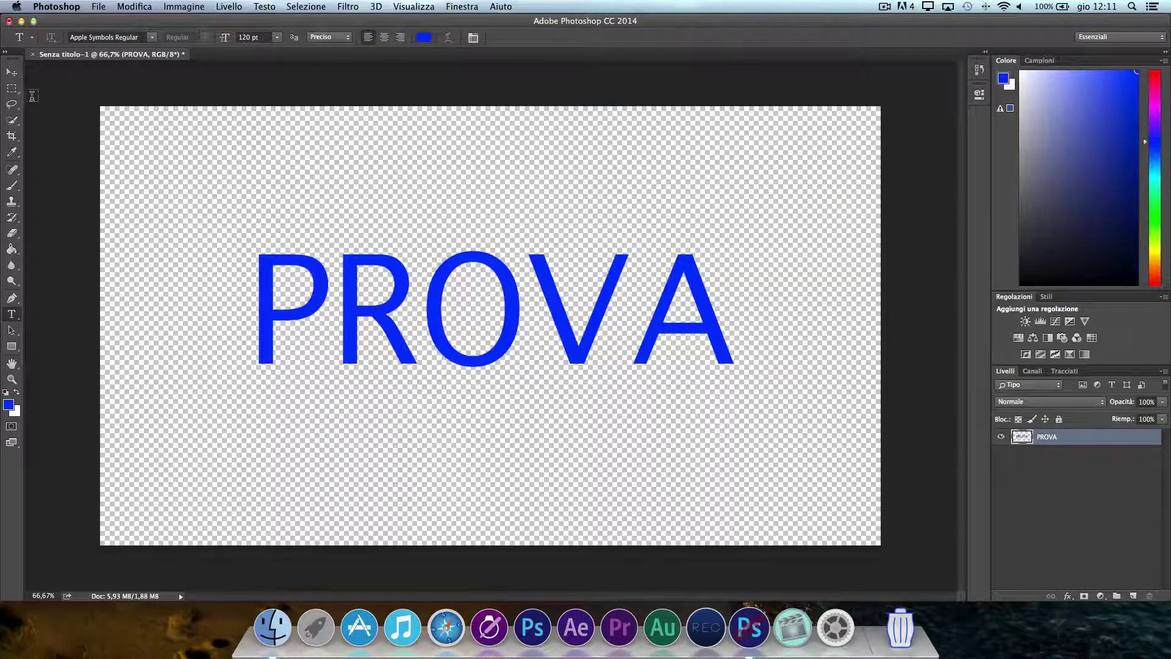
- Rescale the PROVA lettering with a corner-handle transform, then start a new text entry on the canvas
{"action": "left_click", "coordinate": [11, 73]}
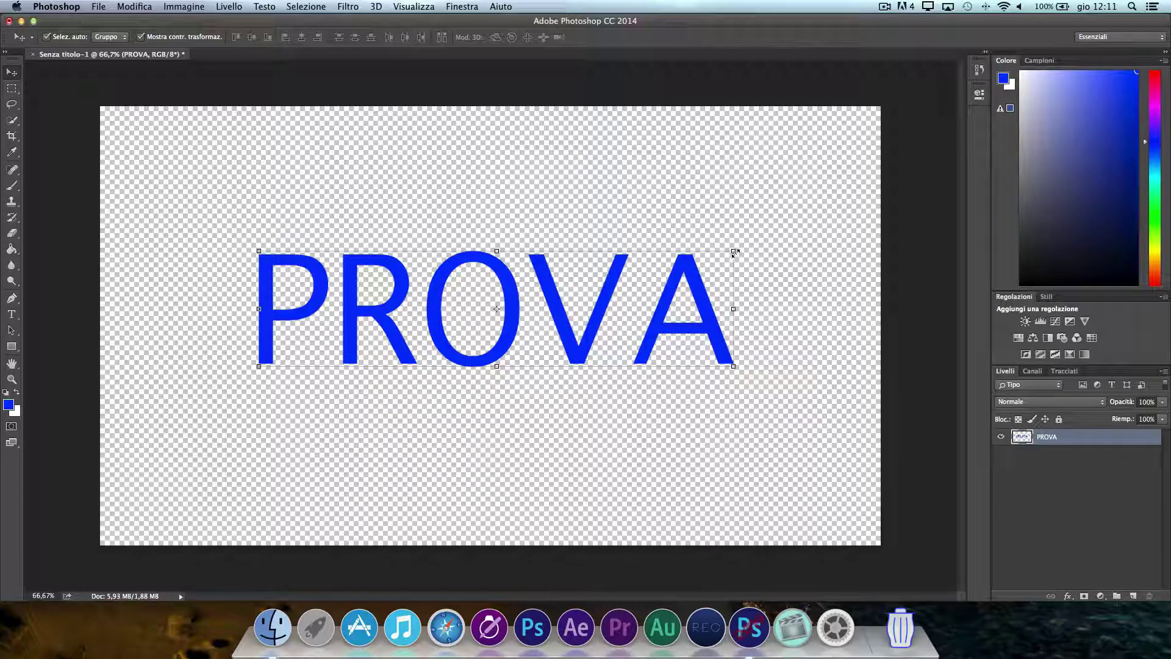
{"action": "left_click_drag", "start_coordinate": [735, 252], "coordinate": [628, 259]}
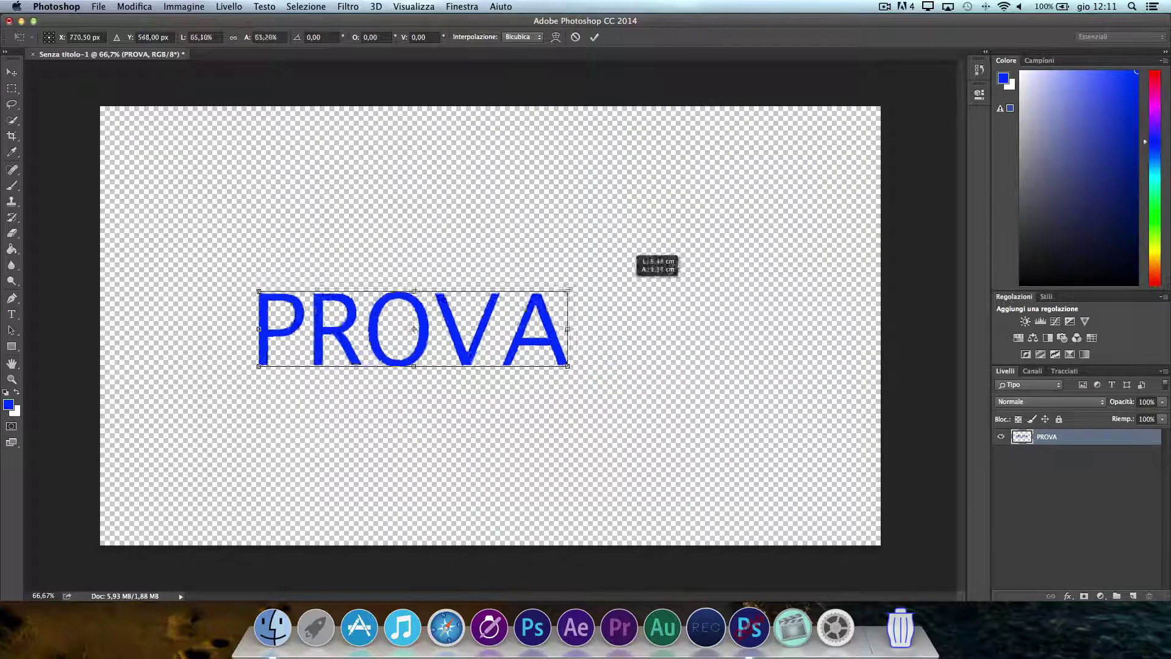
{"action": "left_click_drag", "start_coordinate": [628, 280], "coordinate": [711, 256]}
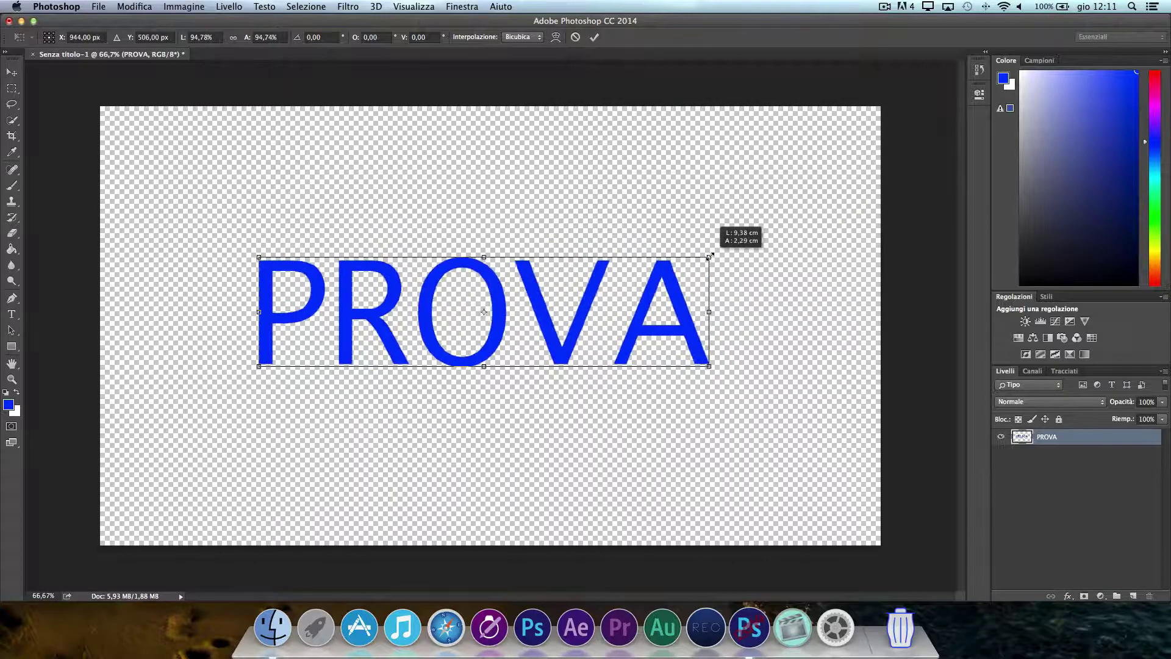
{"action": "left_click", "coordinate": [1077, 443]}
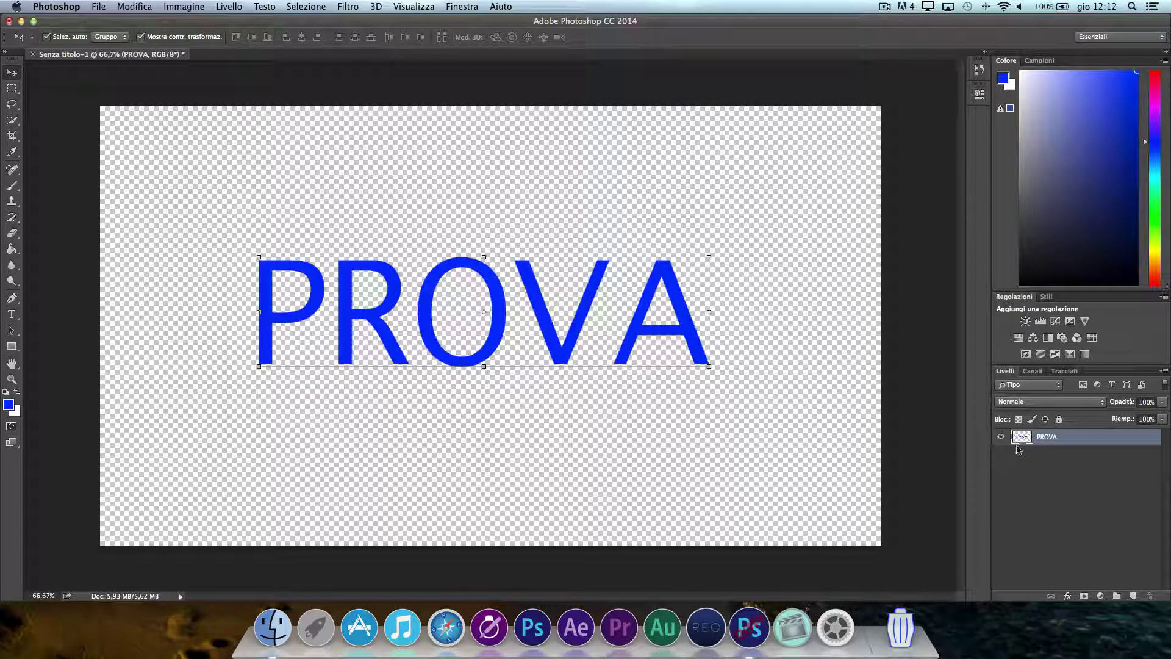
{"action": "left_click", "coordinate": [11, 314]}
{"action": "left_click", "coordinate": [416, 301]}
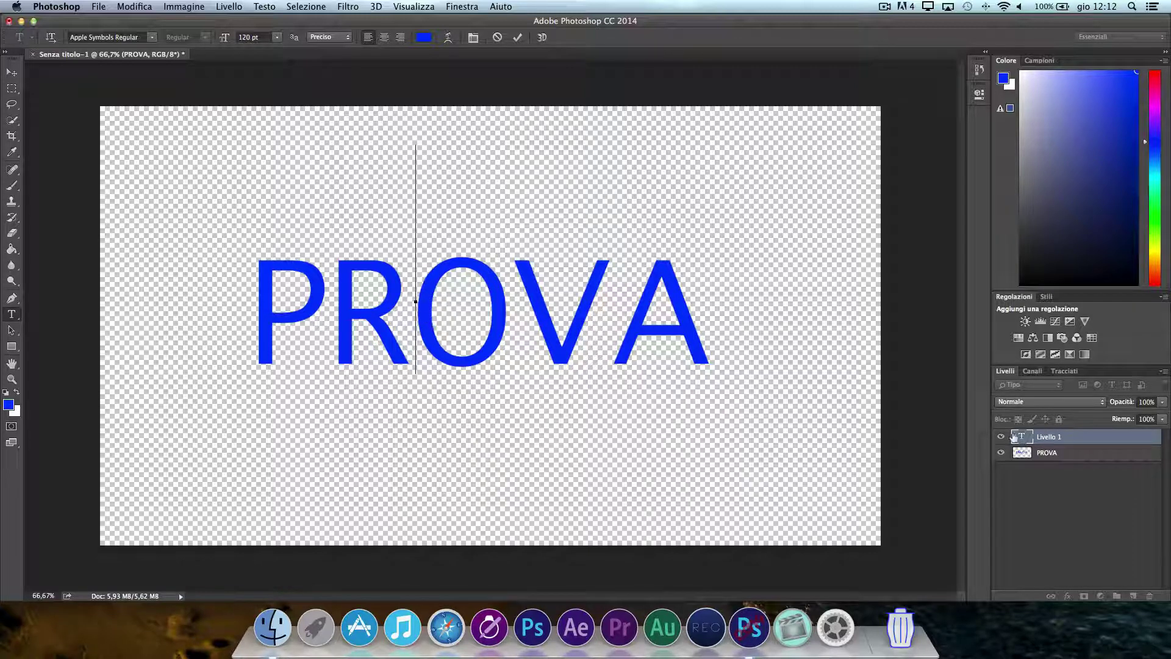
- Commit the empty text entry and delete the empty Livello 1 text layer
{"action": "left_click", "coordinate": [1083, 442]}
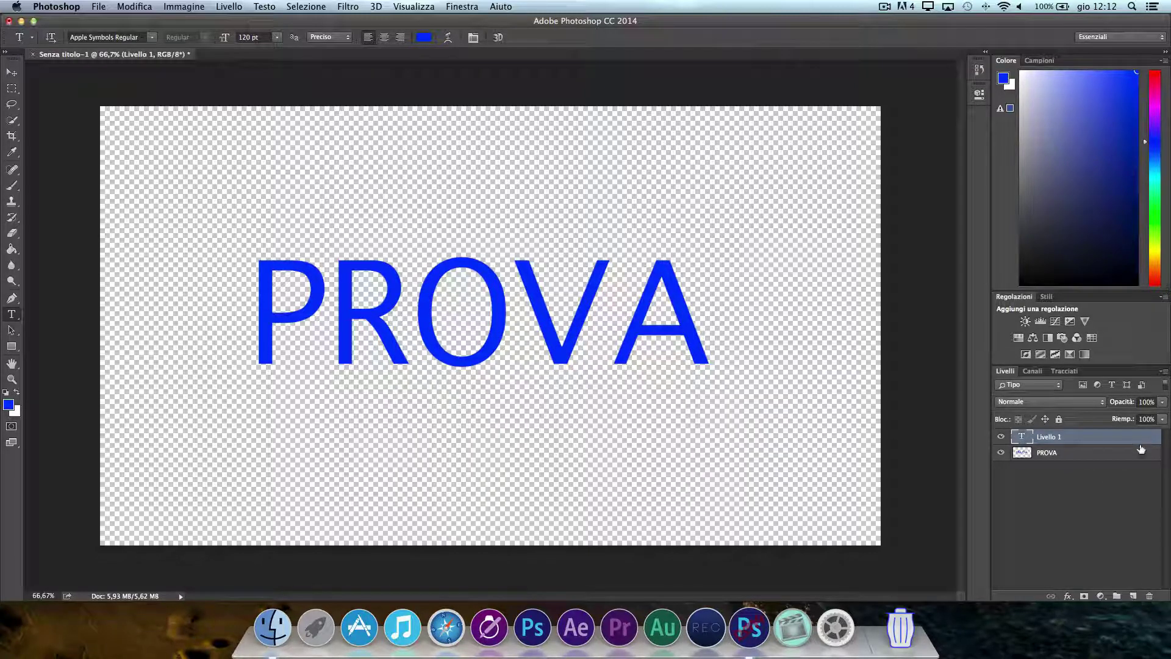
{"action": "left_click_drag", "start_coordinate": [1136, 443], "coordinate": [1150, 600]}
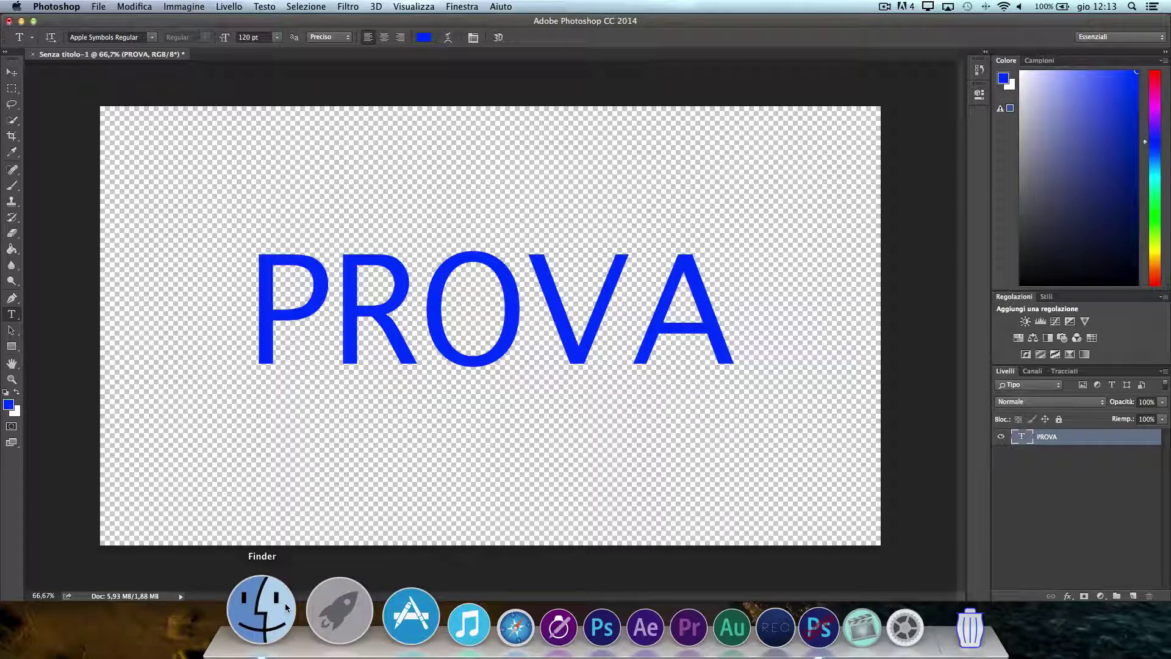
- Open 1497446.jpg from the Finder Download folder in Photoshop
{"action": "left_click", "coordinate": [286, 607]}
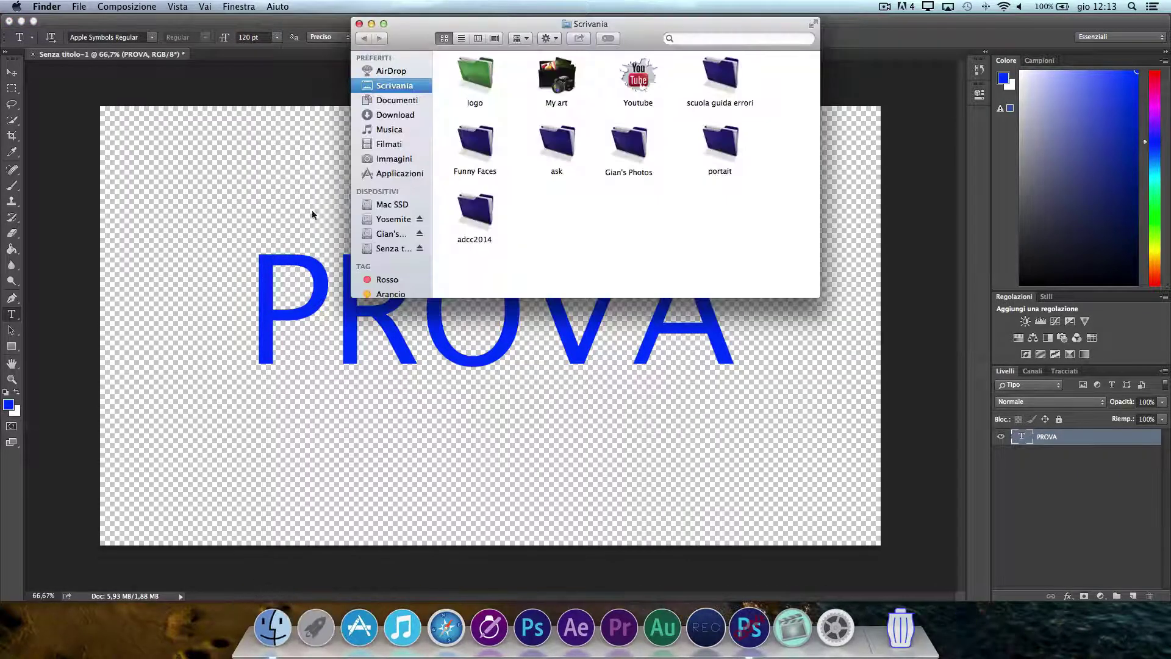
{"action": "left_click", "coordinate": [396, 115]}
{"action": "mouse_move", "coordinate": [475, 256]}
{"action": "left_mouse_down"}
{"action": "mouse_move", "coordinate": [585, 637]}
{"action": "mouse_move", "coordinate": [770, 629]}
{"action": "left_mouse_up"}
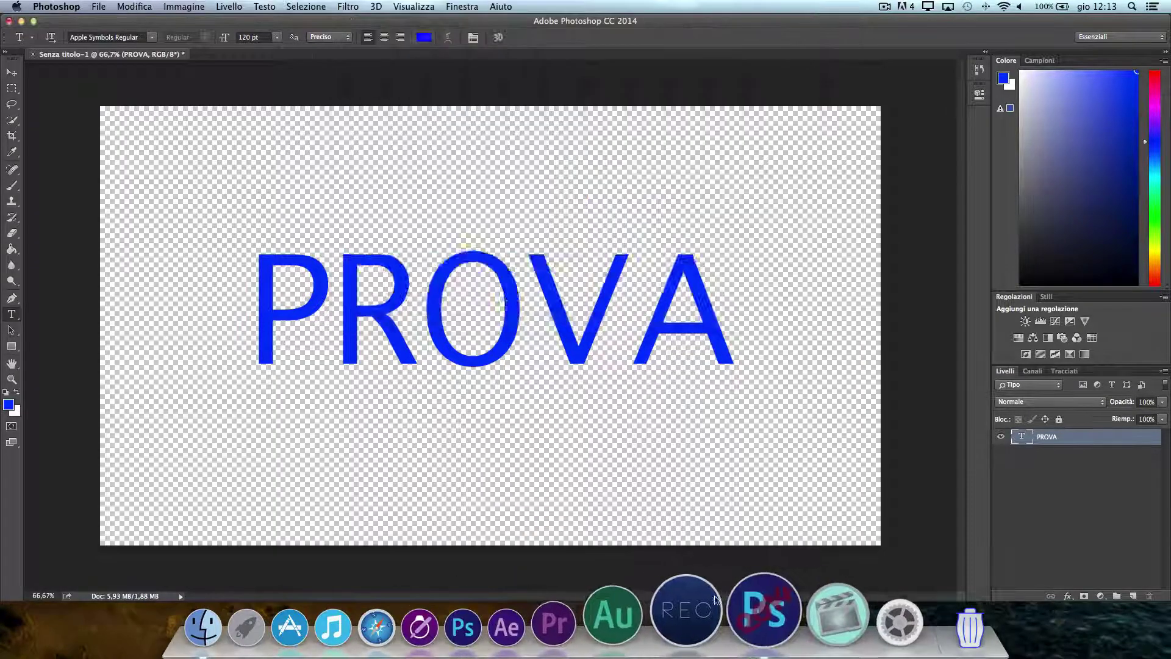
- Select and copy the streaked 1497446.jpg image
{"action": "left_click", "coordinate": [11, 89]}
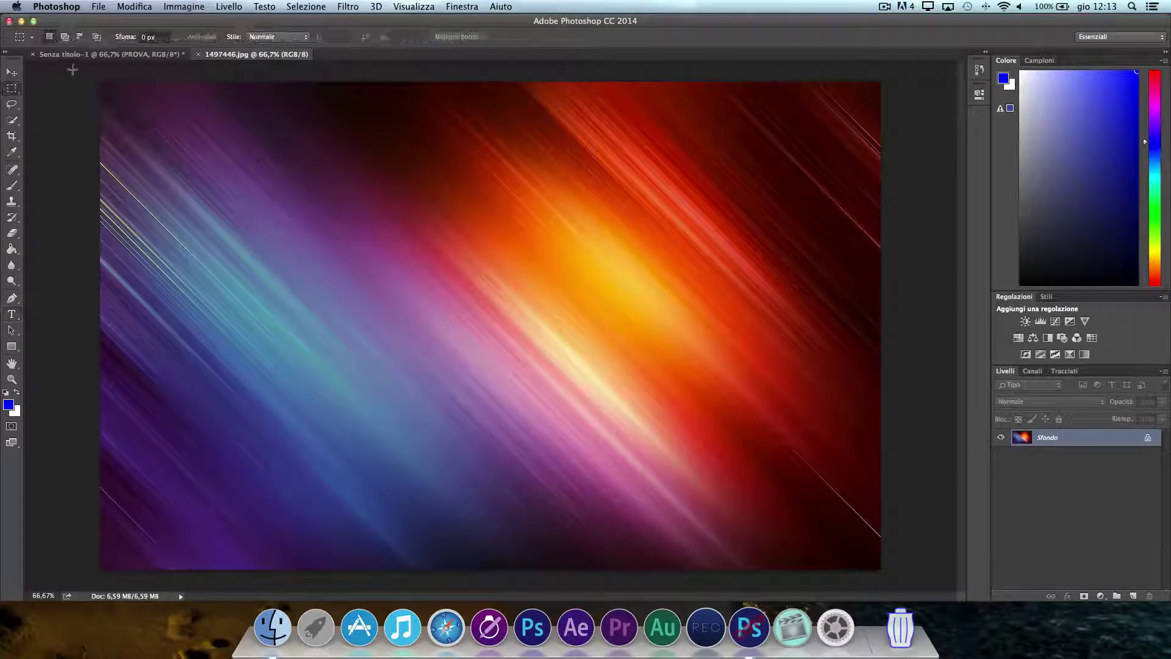
{"action": "mouse_move", "coordinate": [100, 81]}
{"action": "left_mouse_down"}
{"action": "mouse_move", "coordinate": [584, 446]}
{"action": "mouse_move", "coordinate": [912, 549]}
{"action": "left_mouse_up"}
{"action": "key", "text": "super+c"}
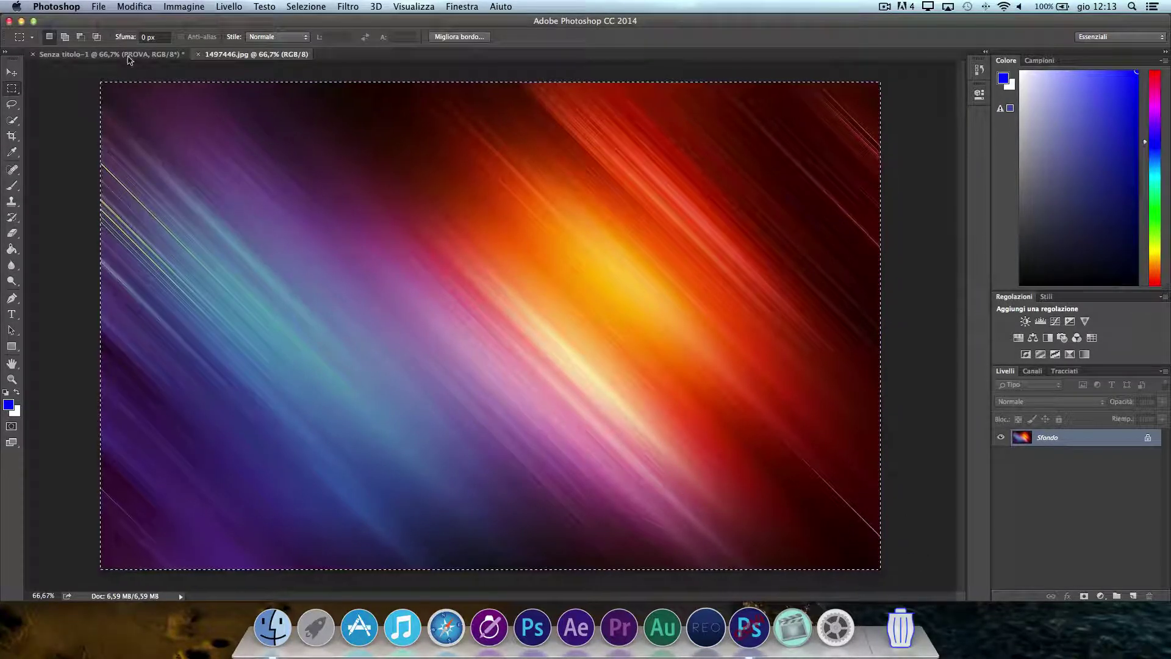
- Paste it into the Senza titolo-1 document as Livello 1 beneath PROVA
{"action": "left_click", "coordinate": [113, 58]}
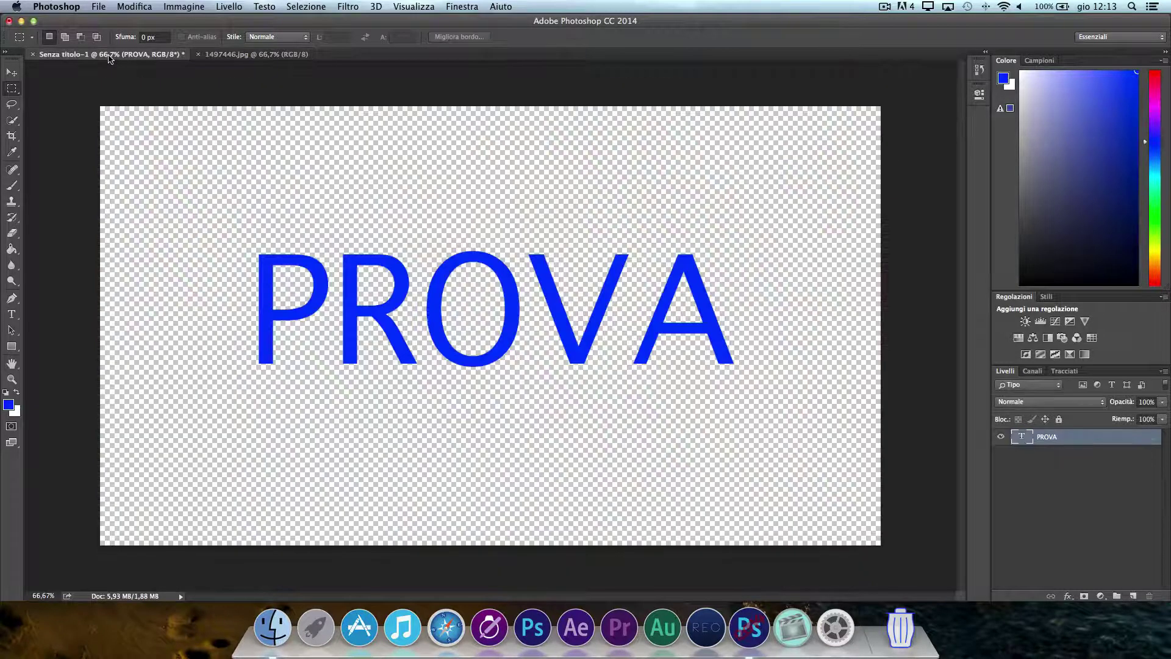
{"action": "key", "text": "super+v"}
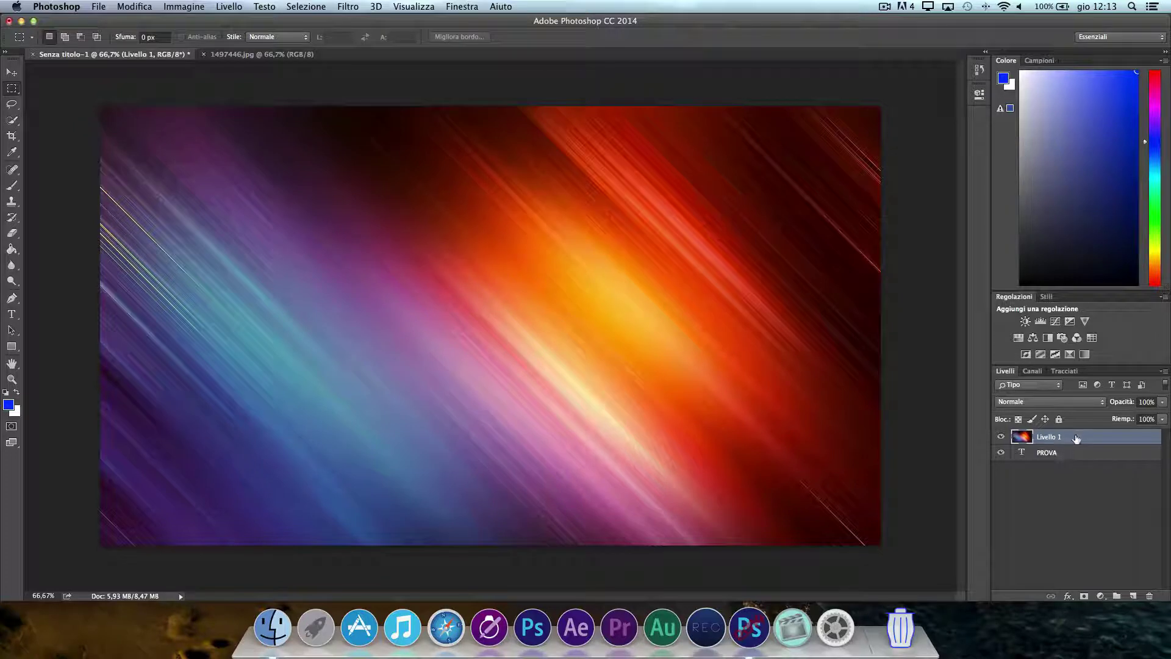
{"action": "left_click_drag", "start_coordinate": [1078, 439], "coordinate": [1078, 453]}
{"action": "left_click", "coordinate": [1078, 466]}
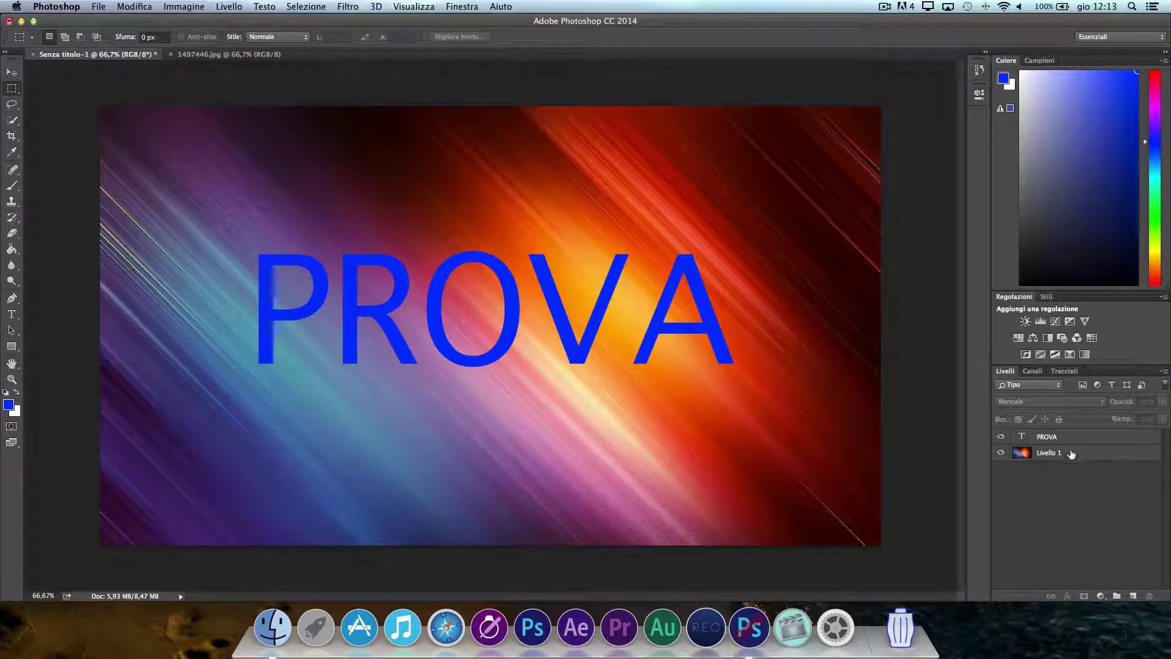
- Place Livello 1 above PROVA and apply Crea maschera di ritaglio to clip it
{"action": "left_click_drag", "start_coordinate": [1077, 437], "coordinate": [1076, 435]}
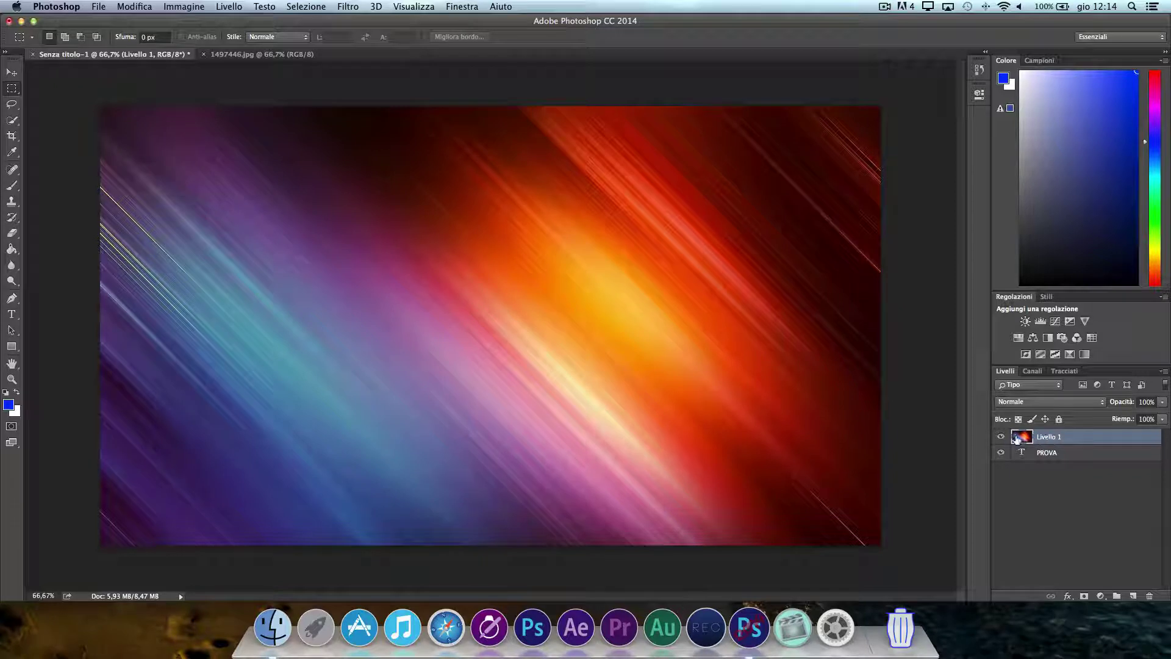
{"action": "right_click", "coordinate": [1072, 438]}
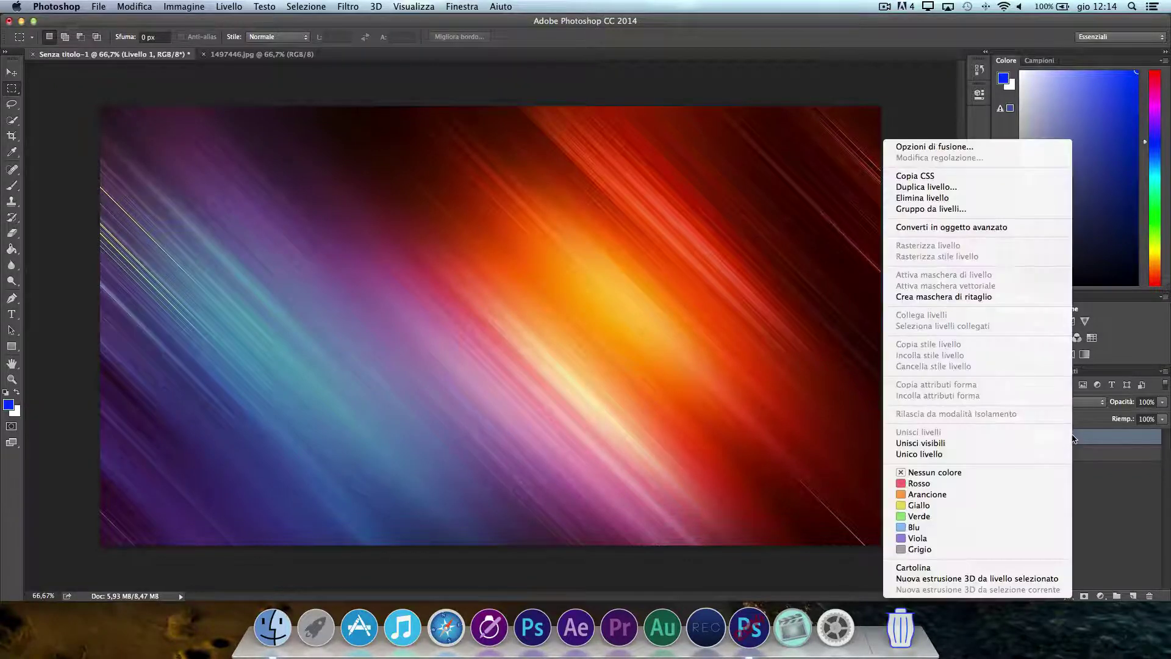
{"action": "left_click", "coordinate": [938, 297]}
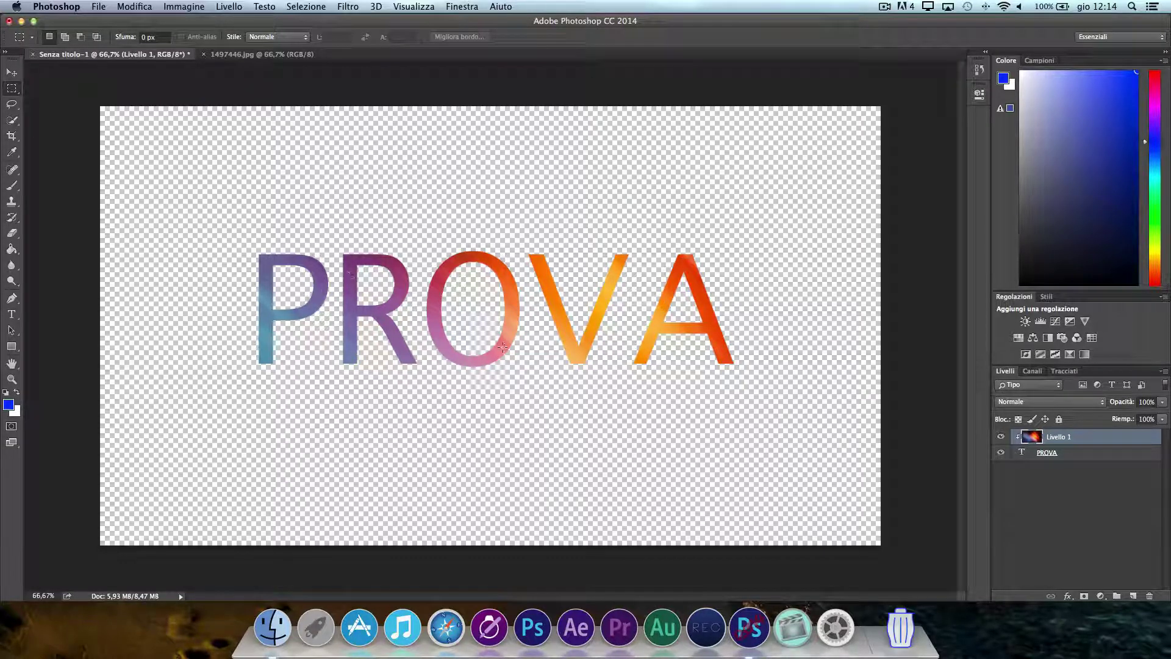
- Reposition the streaks inside the letters, then merge Livello 1 and PROVA with Ctrl+E
{"action": "left_click", "coordinate": [11, 73]}
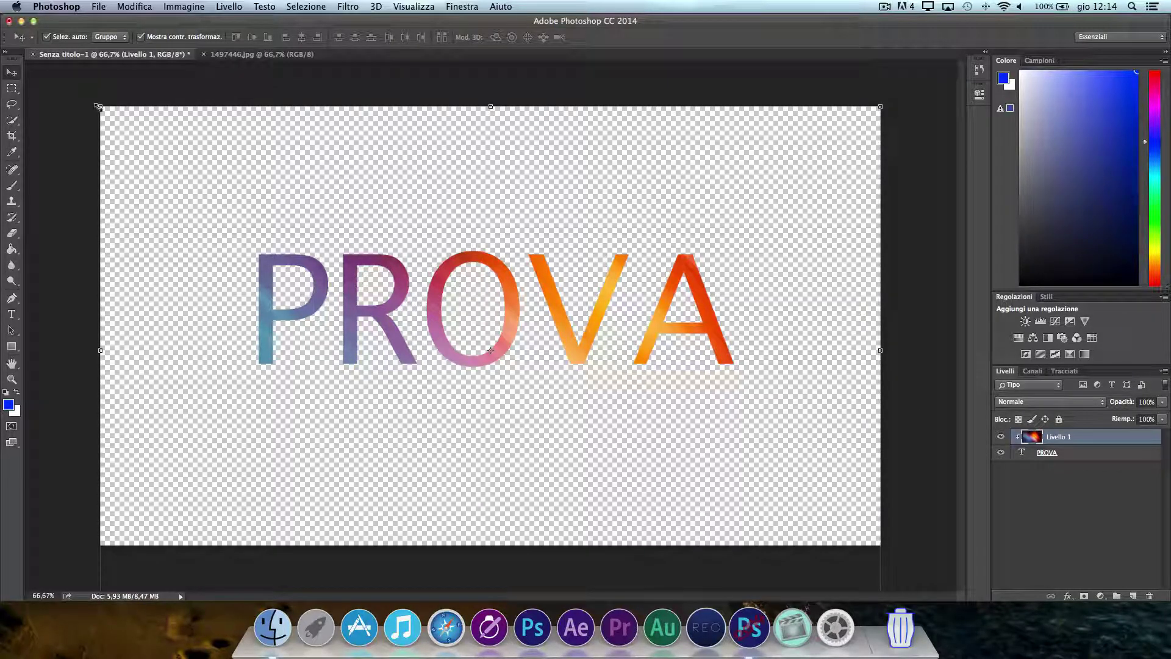
{"action": "mouse_move", "coordinate": [414, 241]}
{"action": "left_mouse_down"}
{"action": "mouse_move", "coordinate": [571, 381]}
{"action": "mouse_move", "coordinate": [593, 364]}
{"action": "left_mouse_up"}
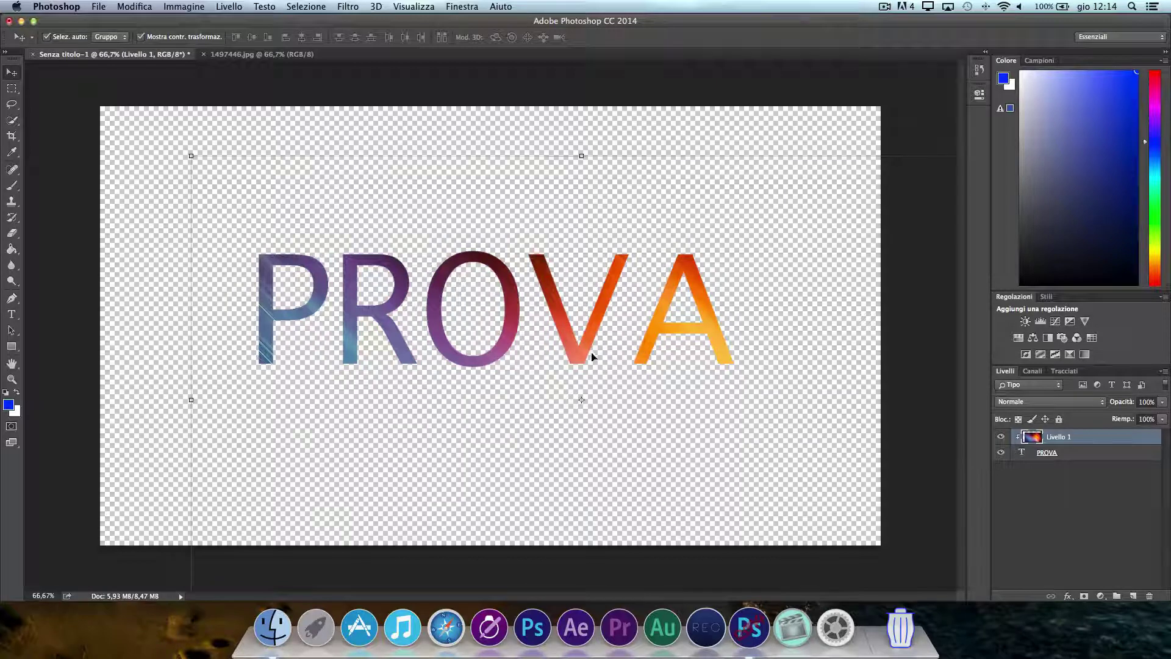
{"action": "left_click_drag", "start_coordinate": [592, 339], "coordinate": [555, 326]}
{"action": "left_click", "coordinate": [1042, 494]}
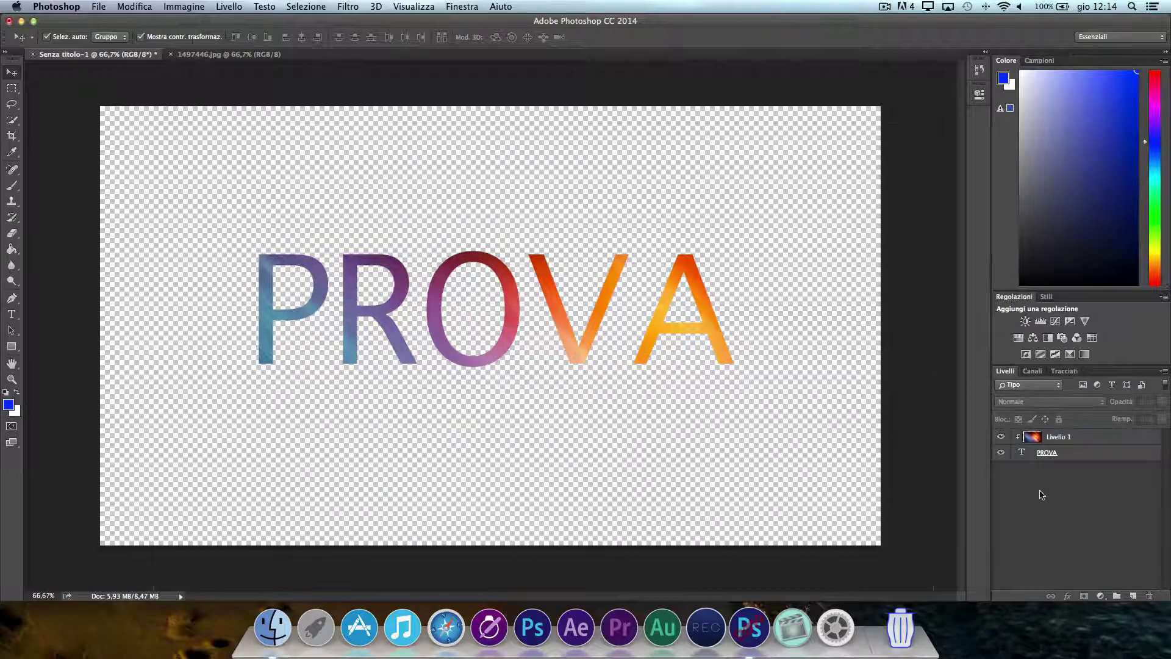
{"action": "left_click", "coordinate": [1069, 456]}
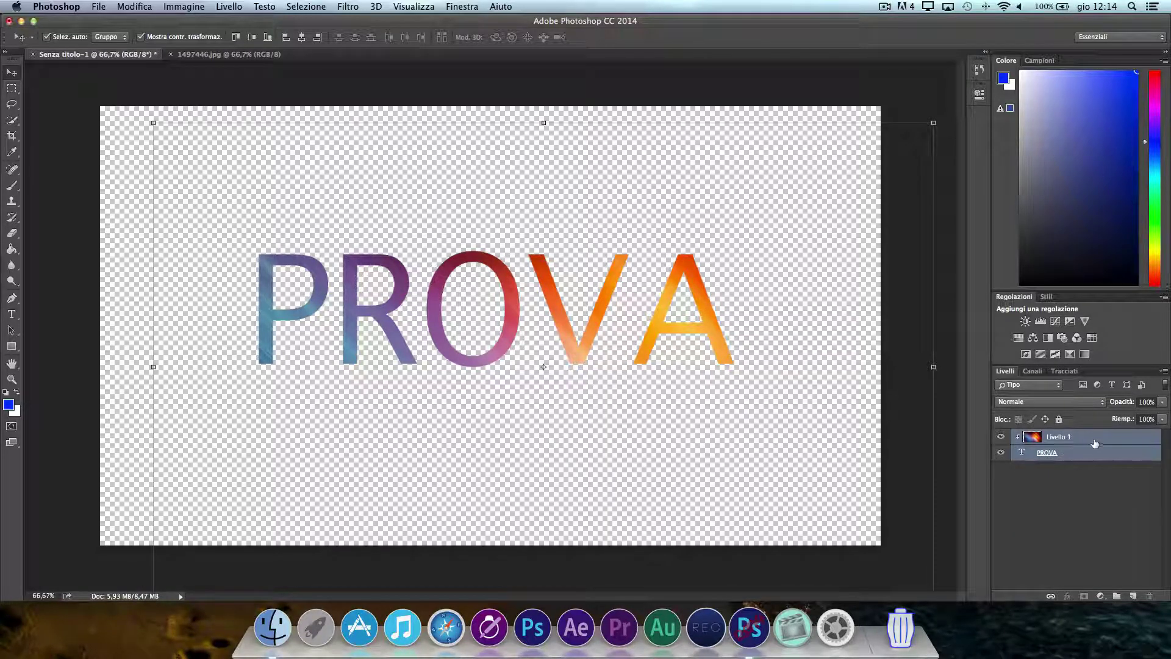
{"action": "key", "text": "ctrl+e"}
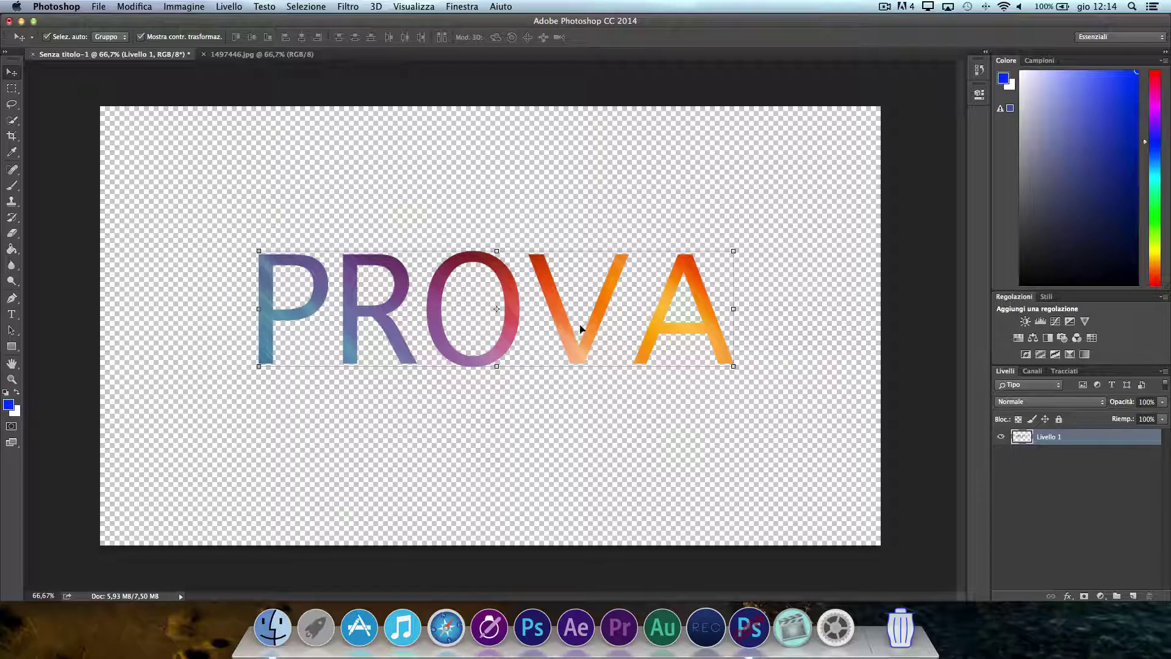
- Nudge the merged colourful PROVA layer slightly left, near the canvas centre
{"action": "mouse_move", "coordinate": [511, 301]}
{"action": "left_mouse_down"}
{"action": "mouse_move", "coordinate": [353, 216]}
{"action": "mouse_move", "coordinate": [524, 346]}
{"action": "mouse_move", "coordinate": [504, 301]}
{"action": "left_mouse_up"}
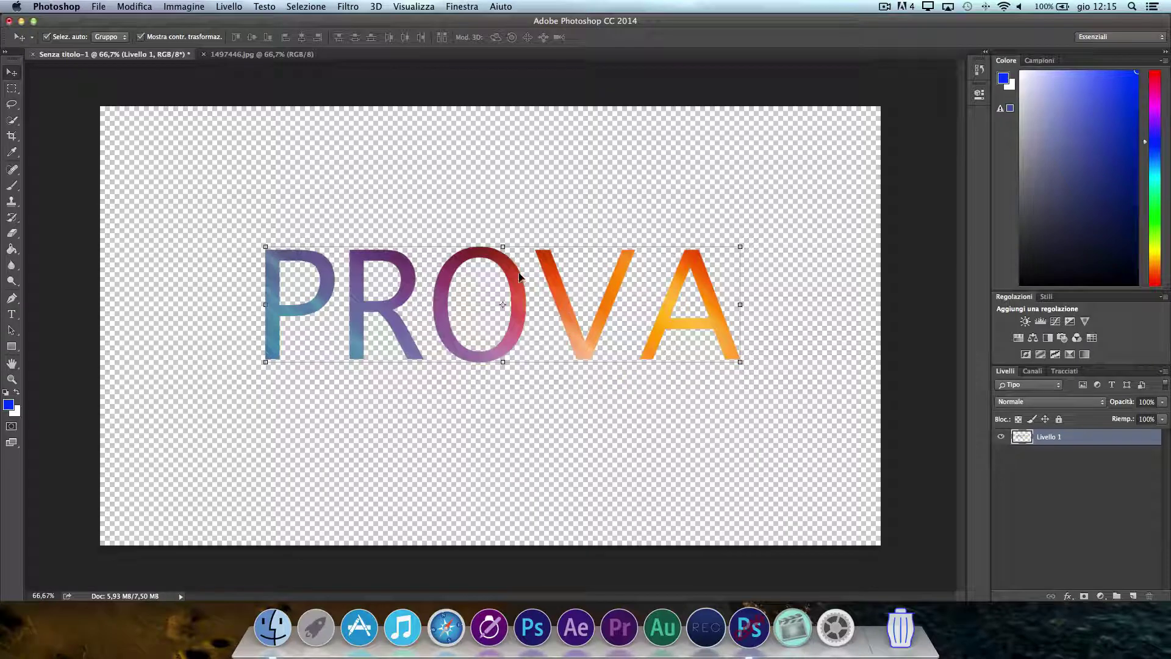